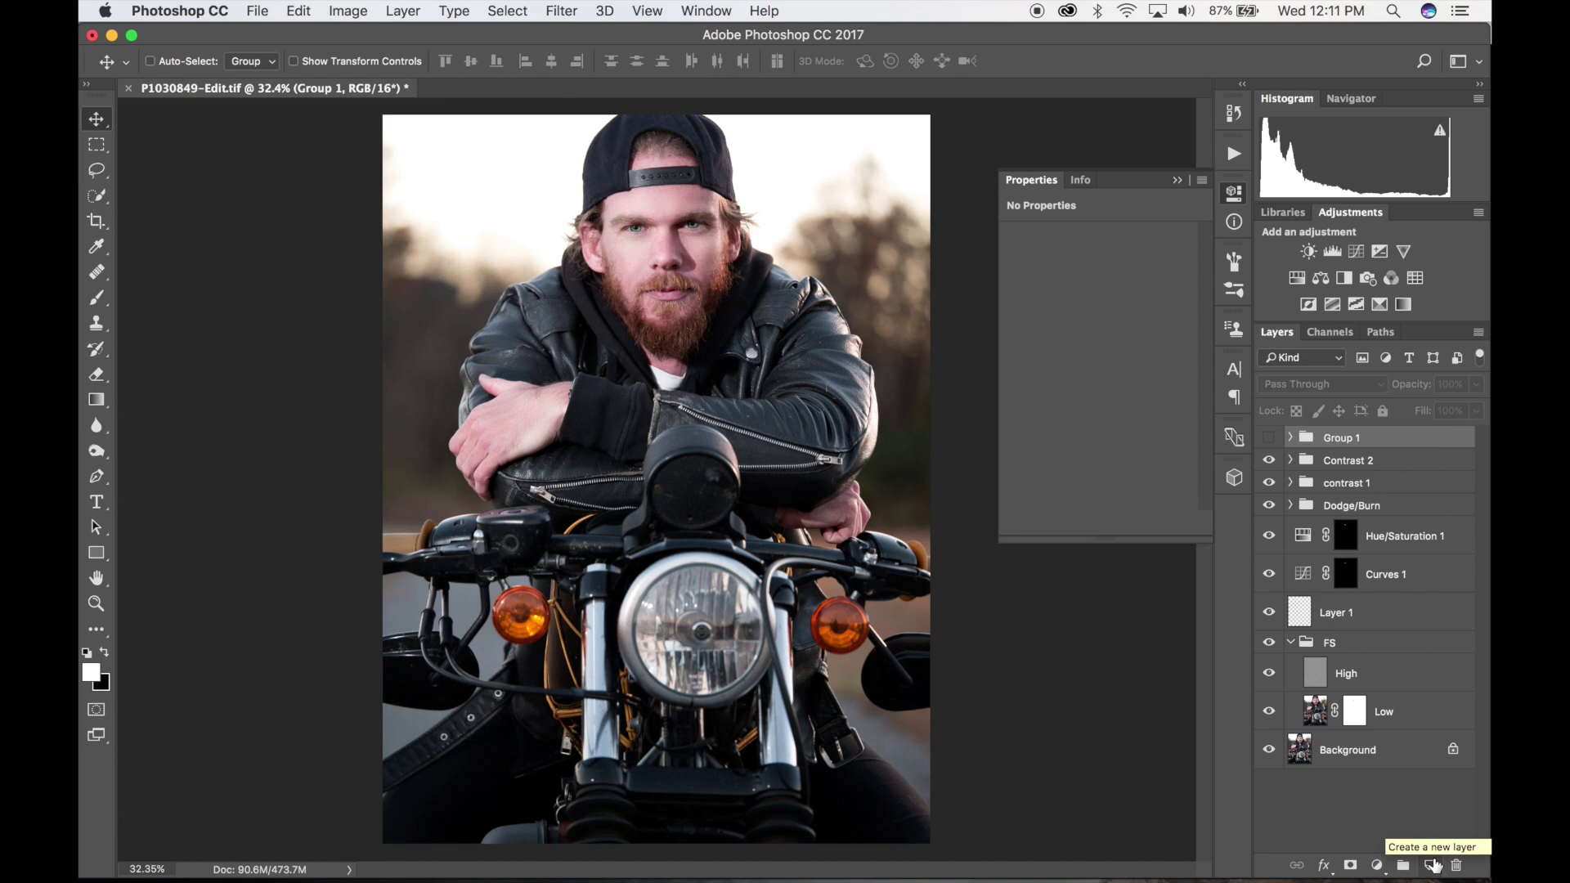
- Add an empty Layer 3 at the top of the stack, above Group 1
click(1432, 865)
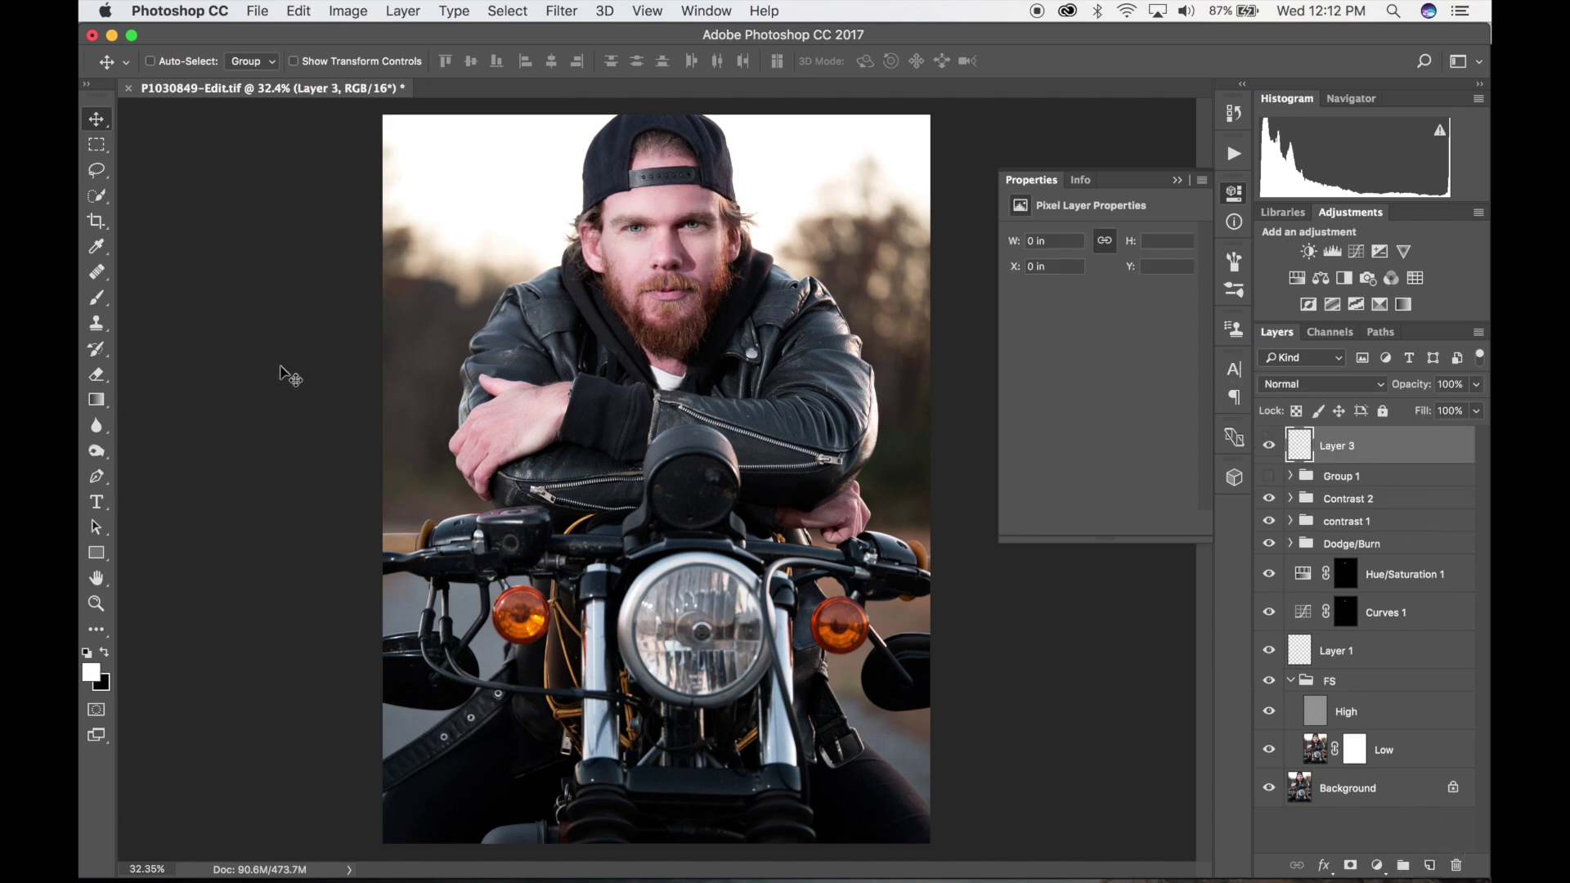
- Paint a large soft white glow over the headlight on Layer 3 using a 0% hardness brush
key(b)
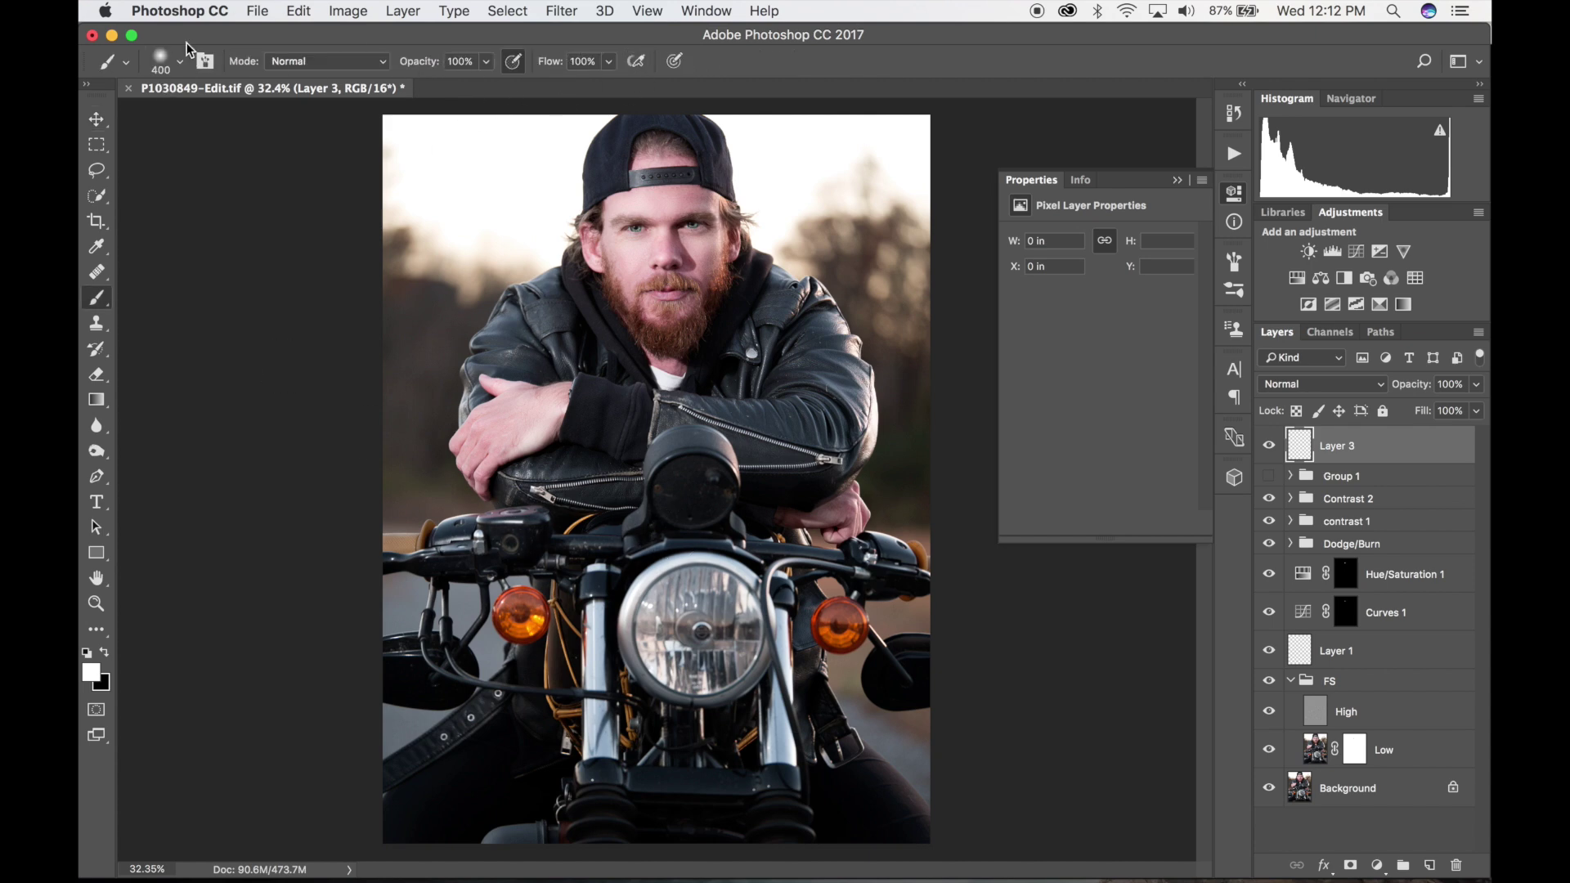
click(178, 62)
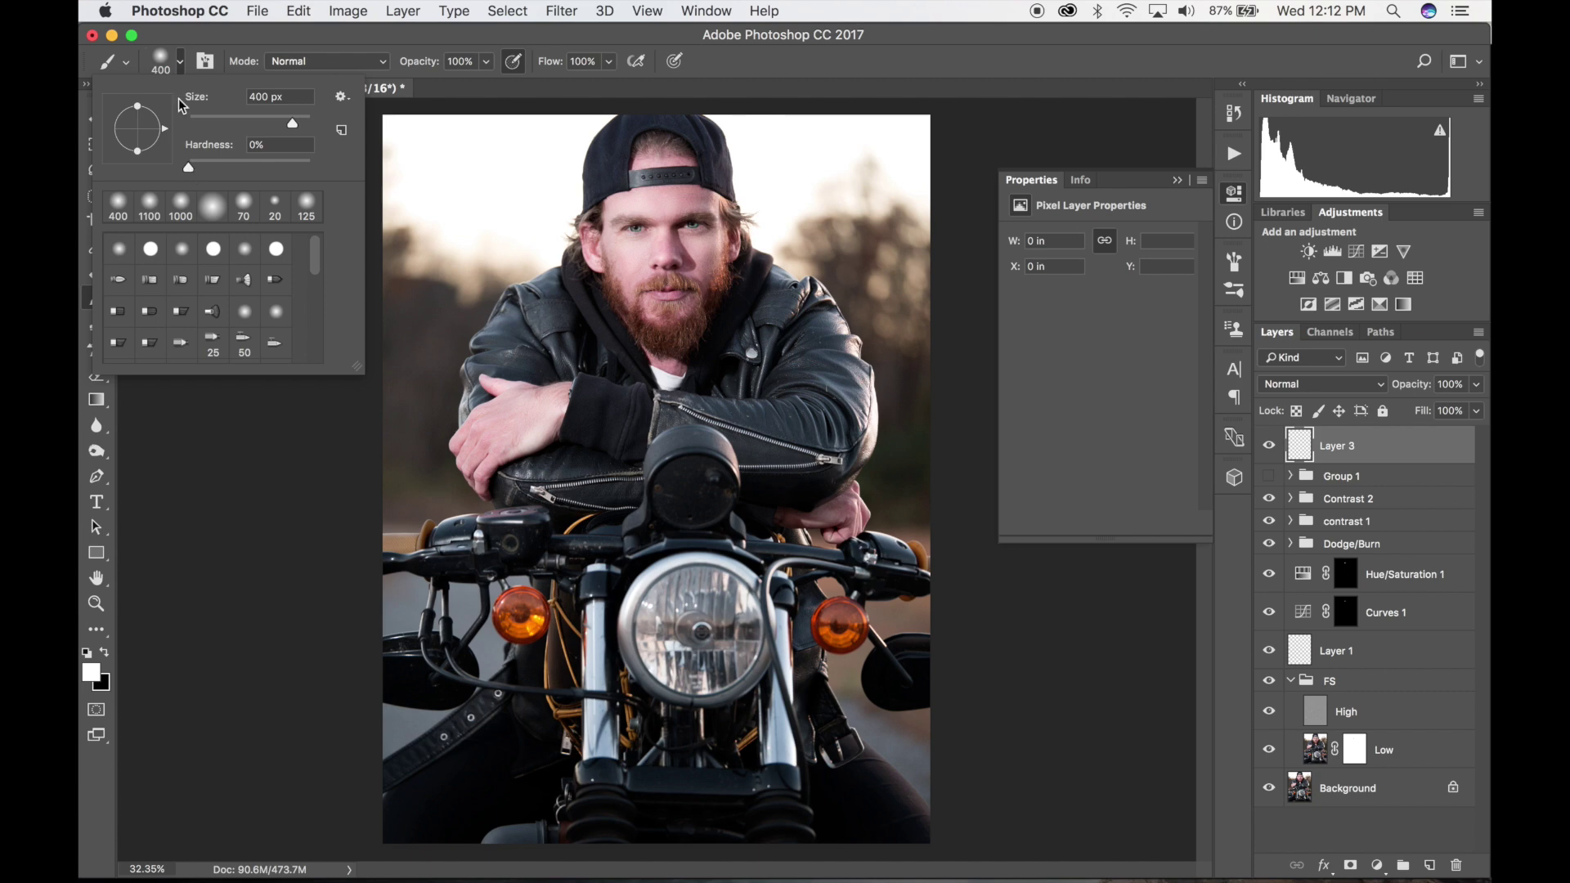
click(180, 64)
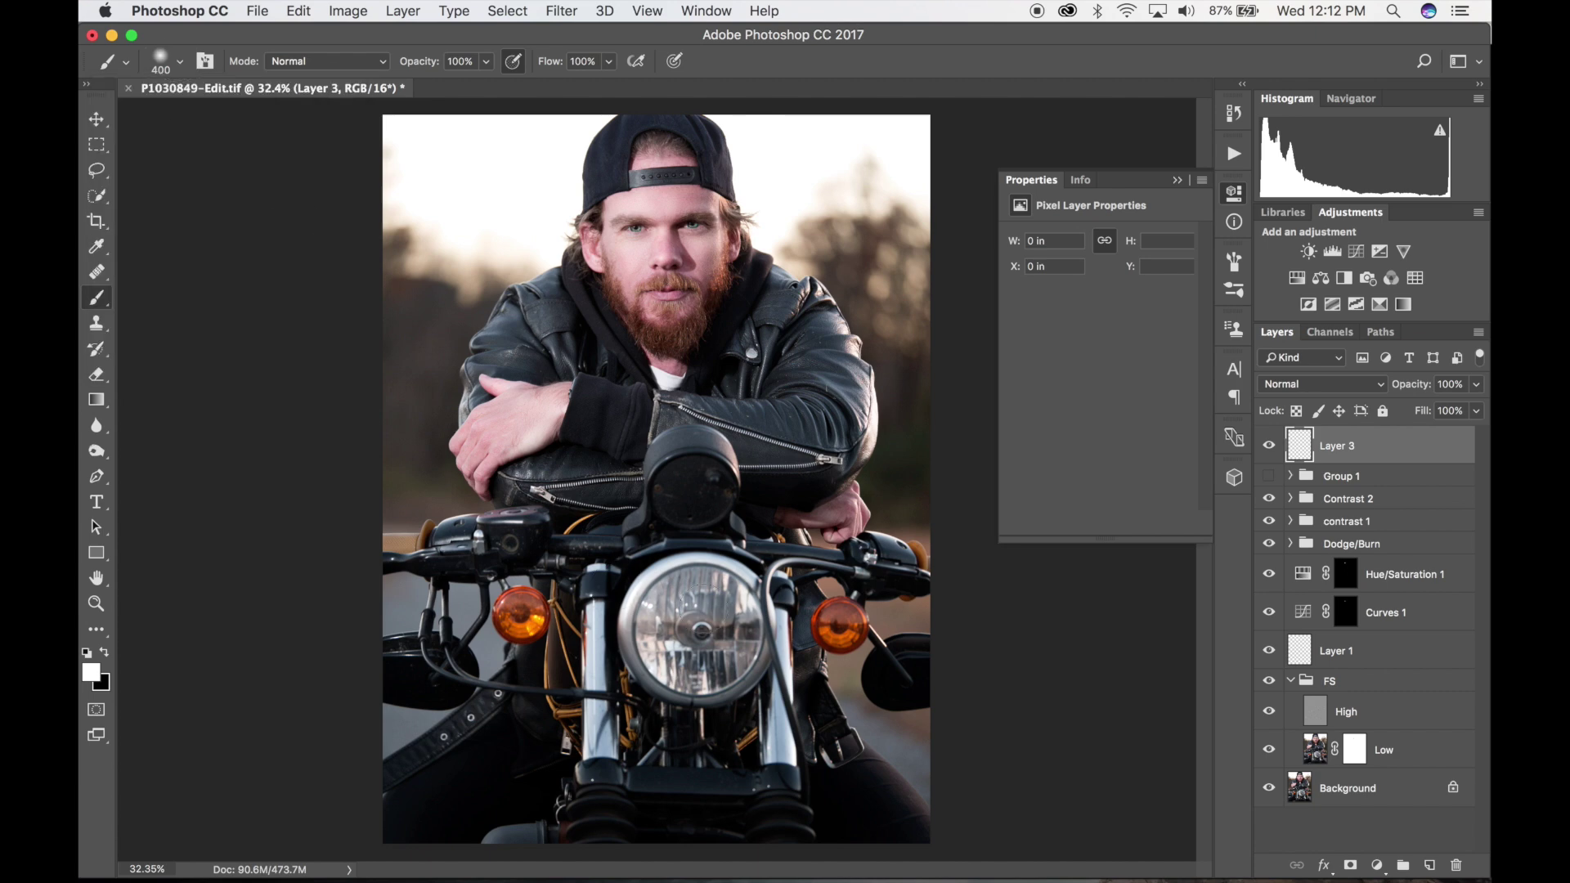
key(bracketright)
key(bracketright)
key(bracketright)
key(bracketright)
key(bracketright)
click(700, 628)
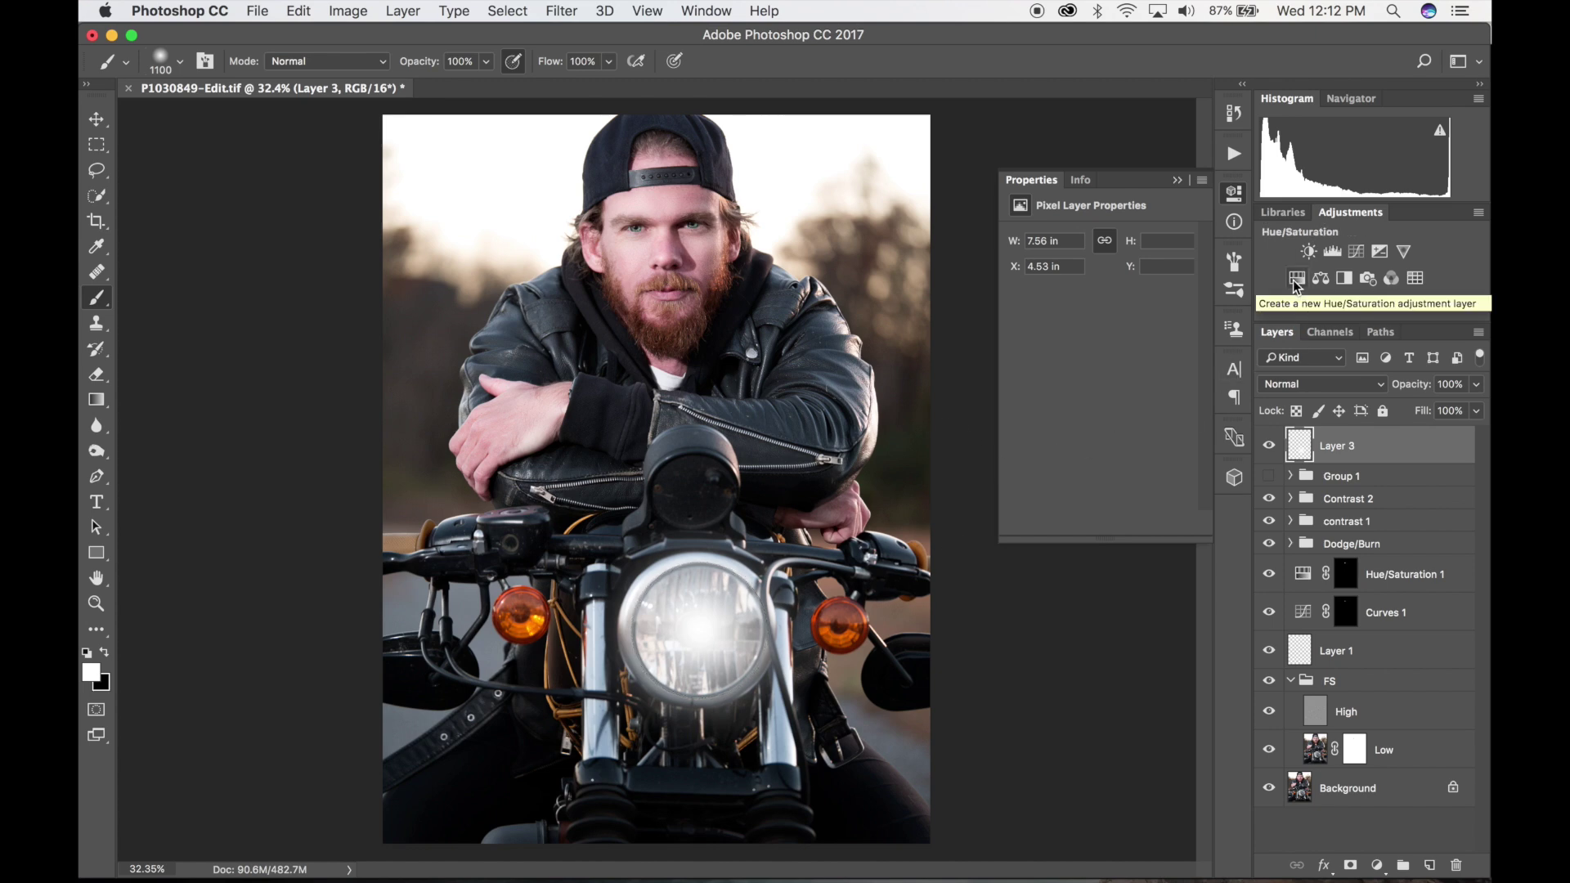
- Add a colorized Hue/Saturation 3 clipped to Layer 3, tinting the glow at Hue 52, Saturation 25
click(1296, 279)
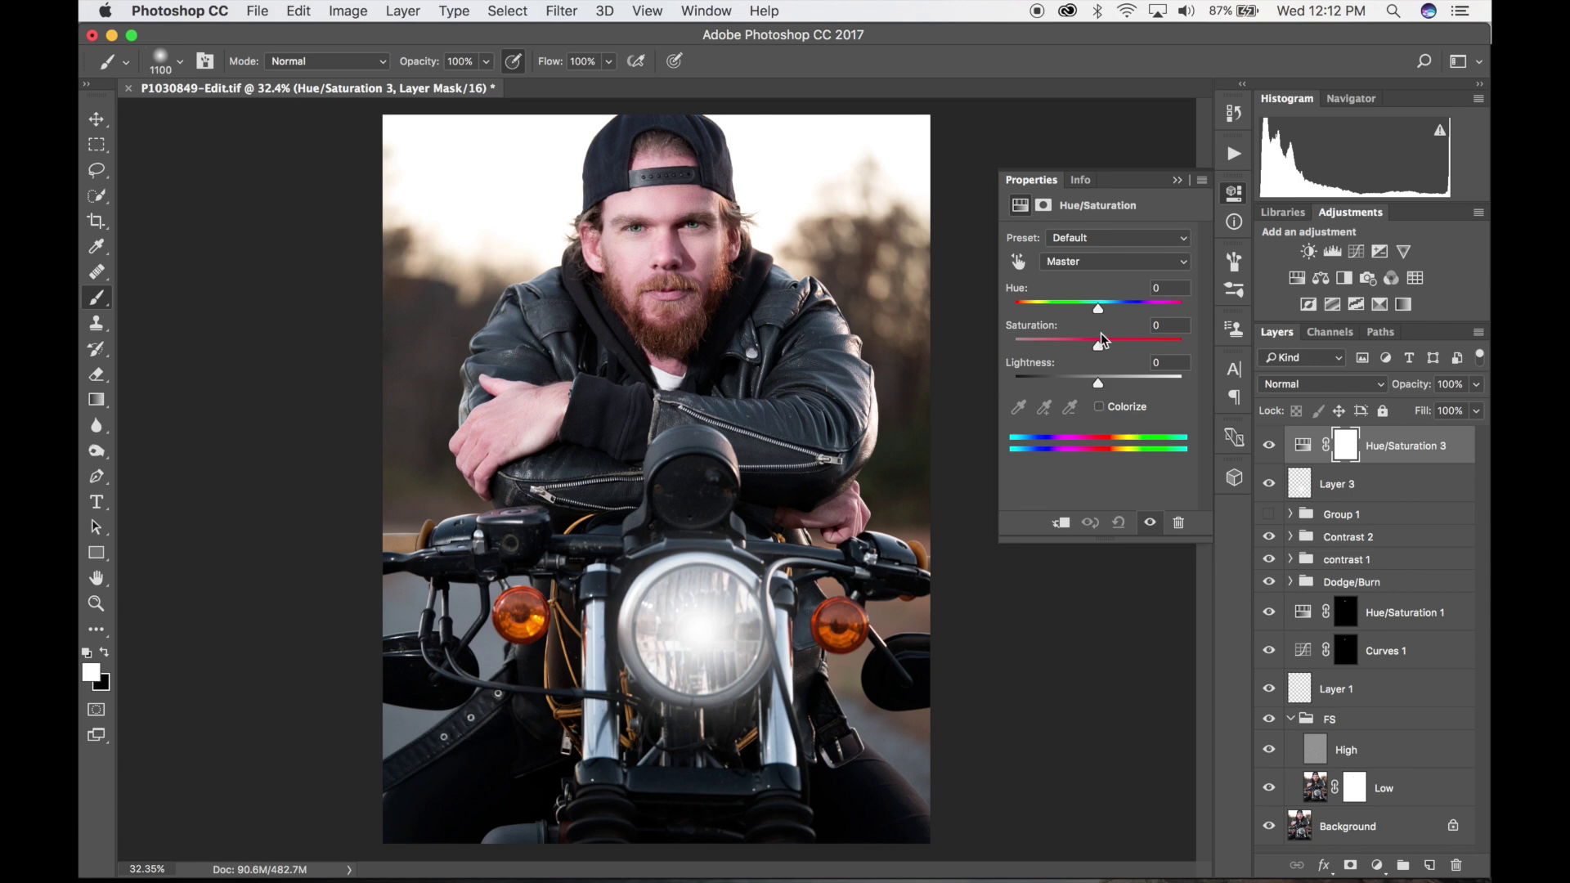
drag(1098, 311, 1040, 329)
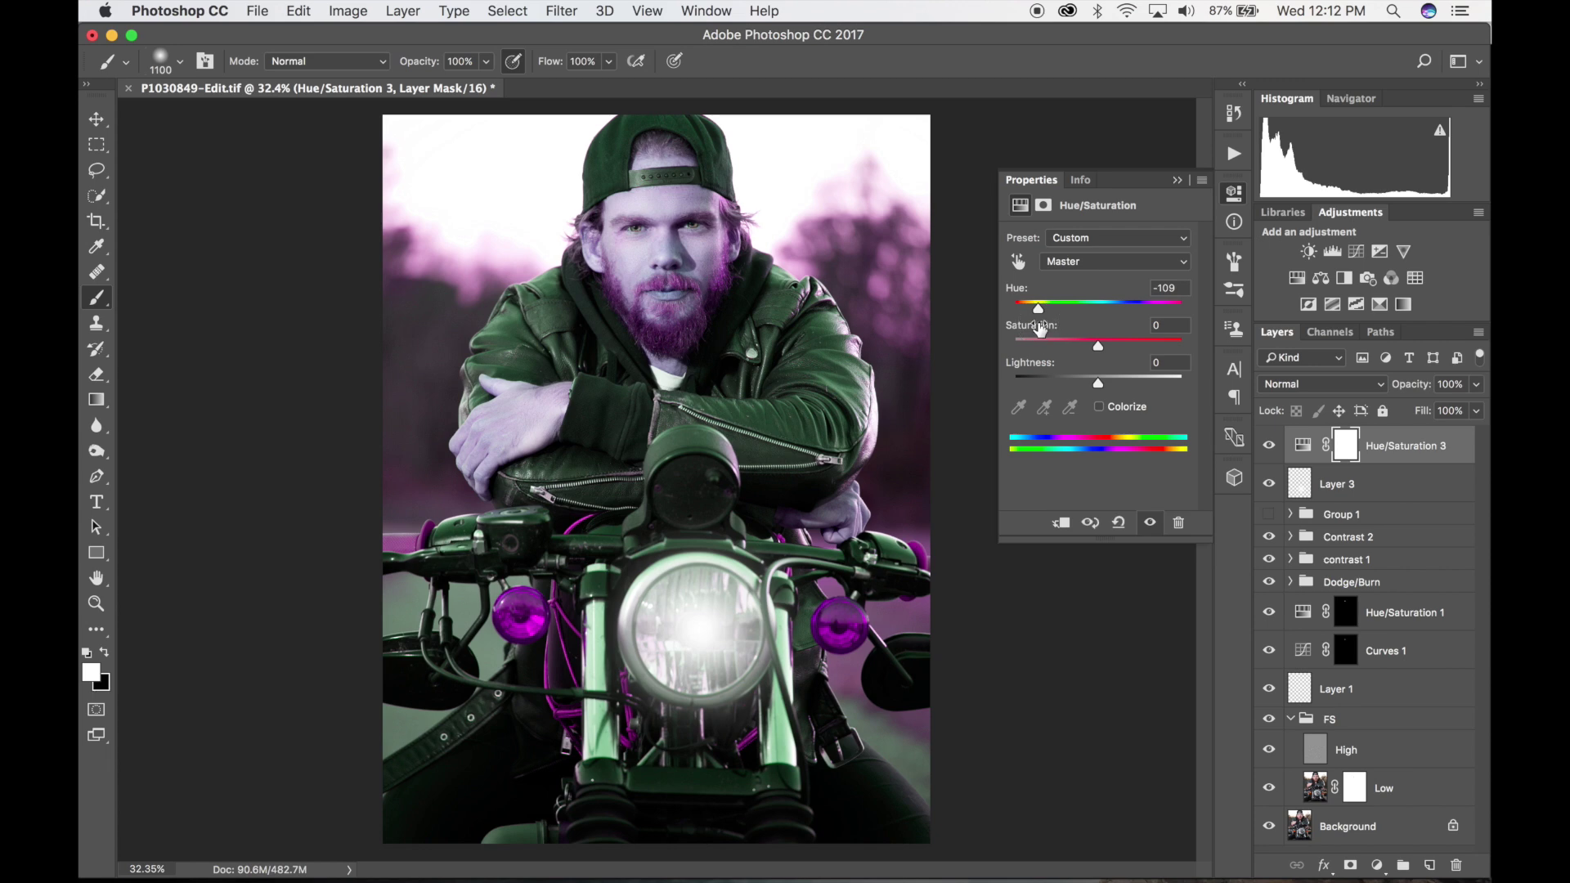
click(1118, 522)
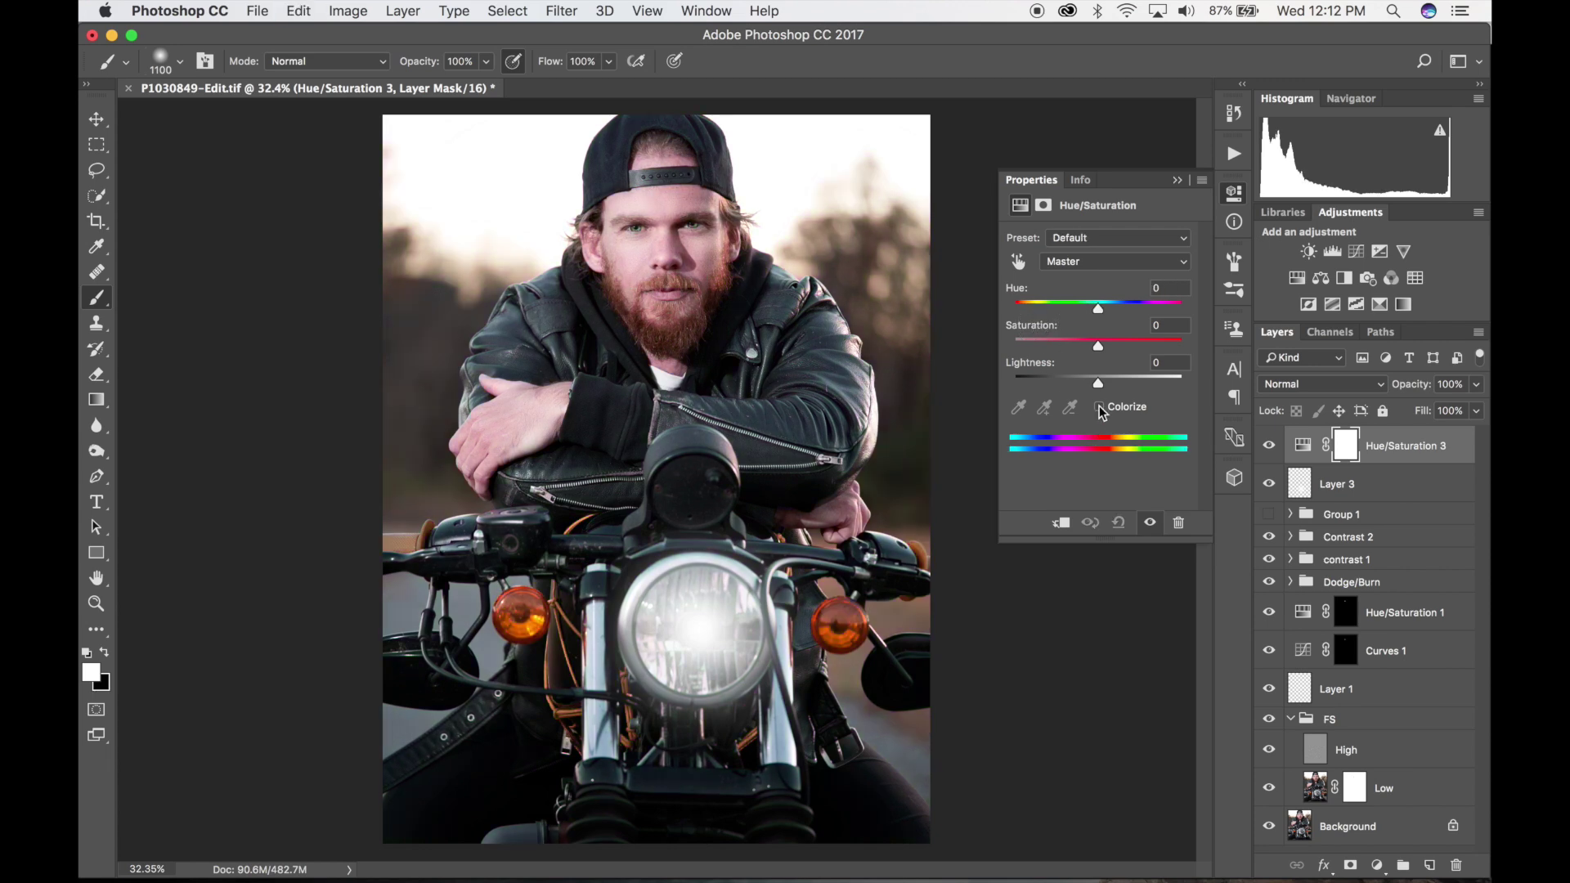
click(1099, 407)
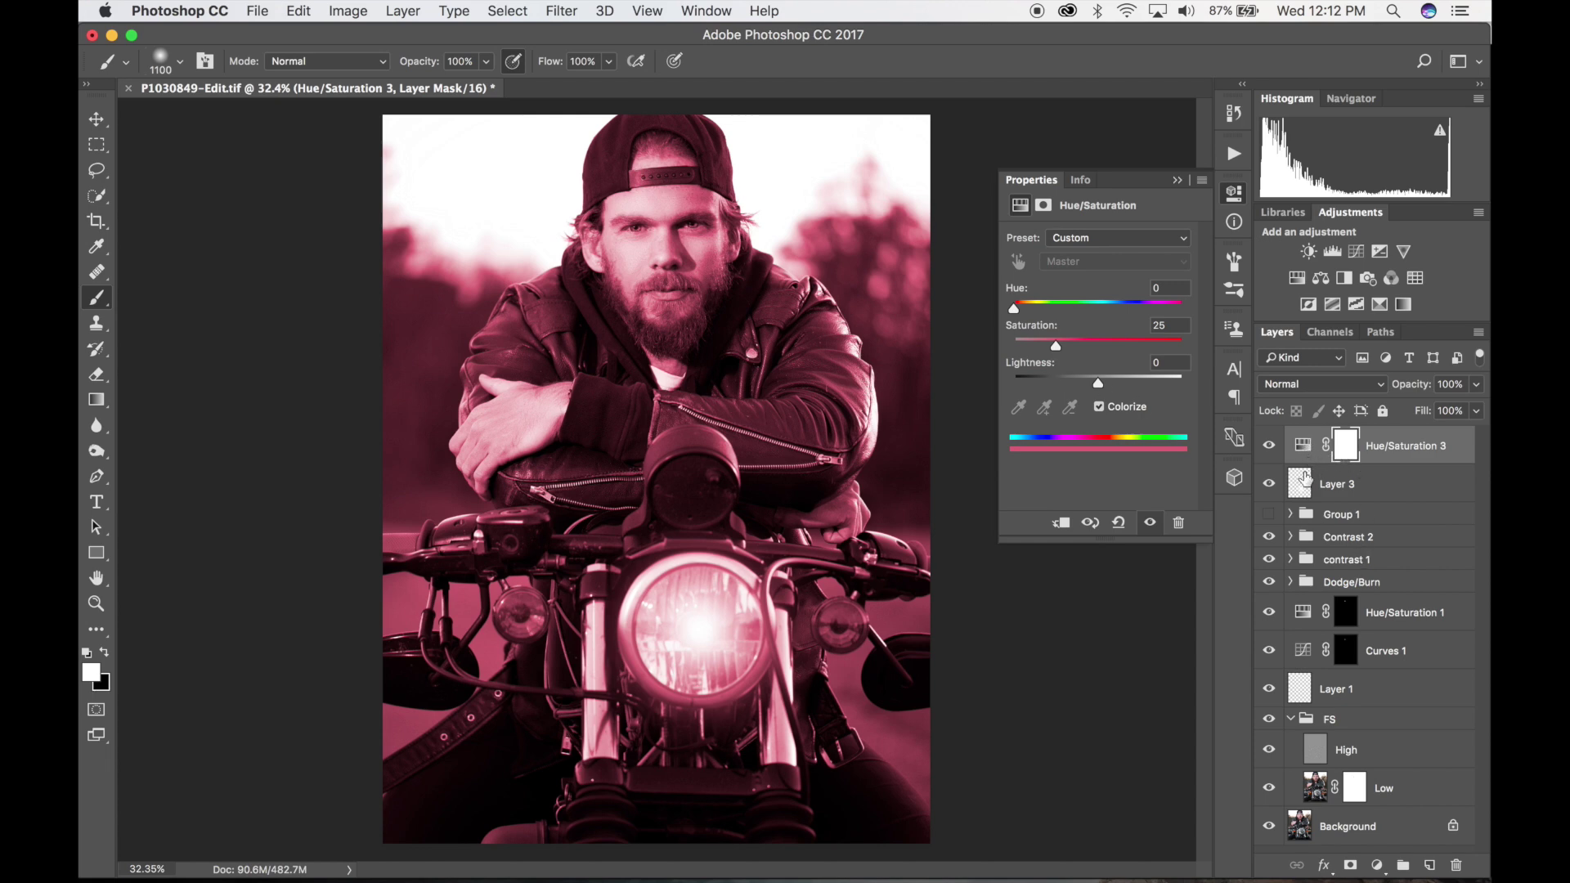
drag(1306, 476, 1302, 456)
alt+click(1300, 463)
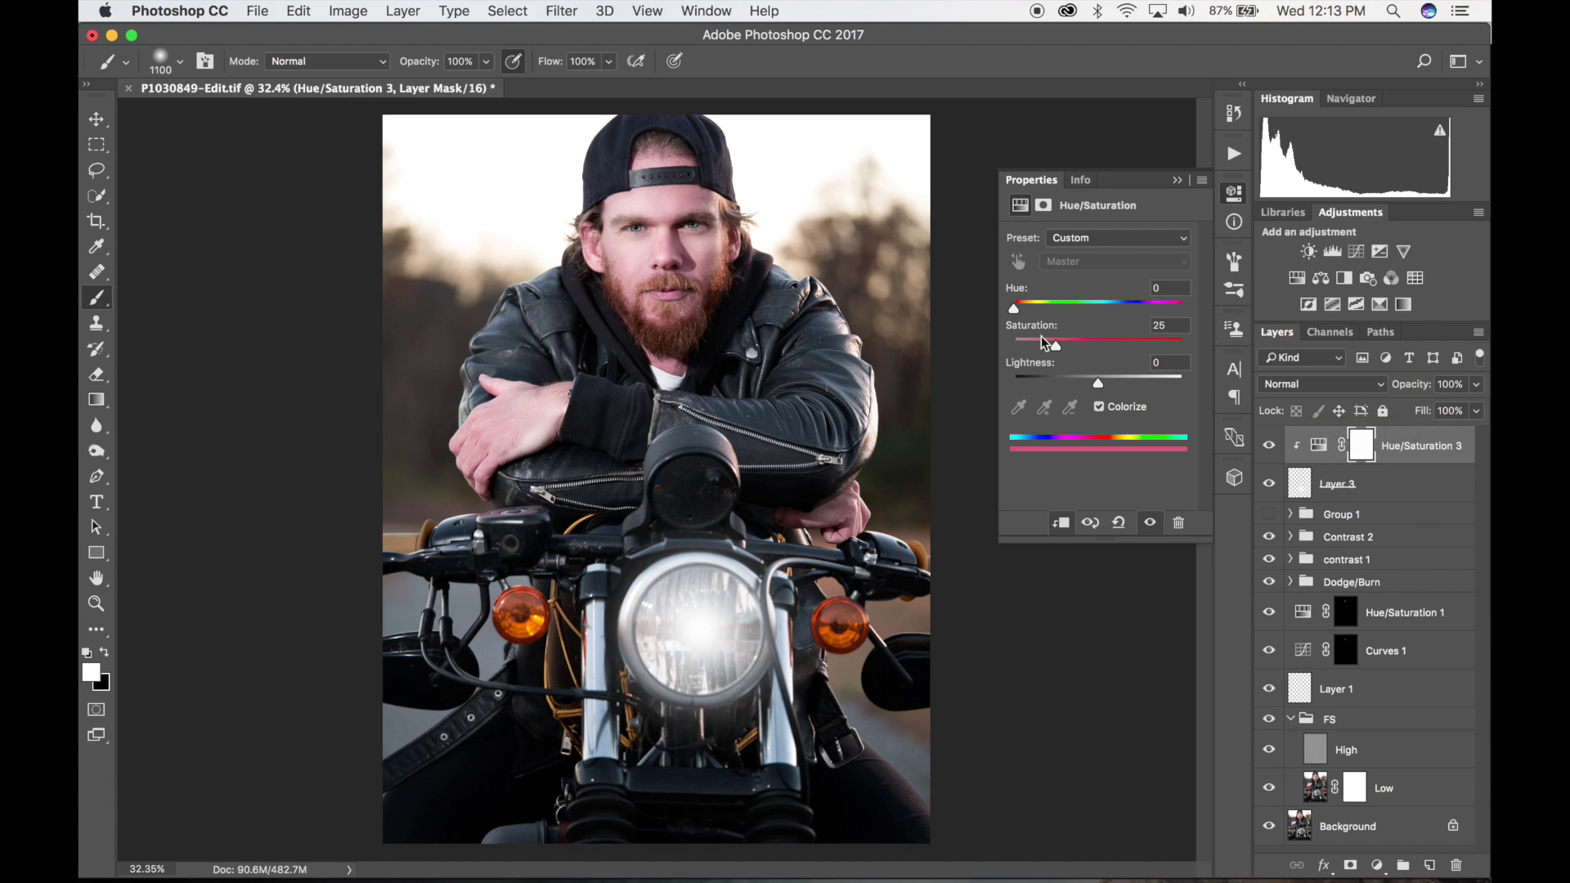
drag(1014, 313, 1039, 311)
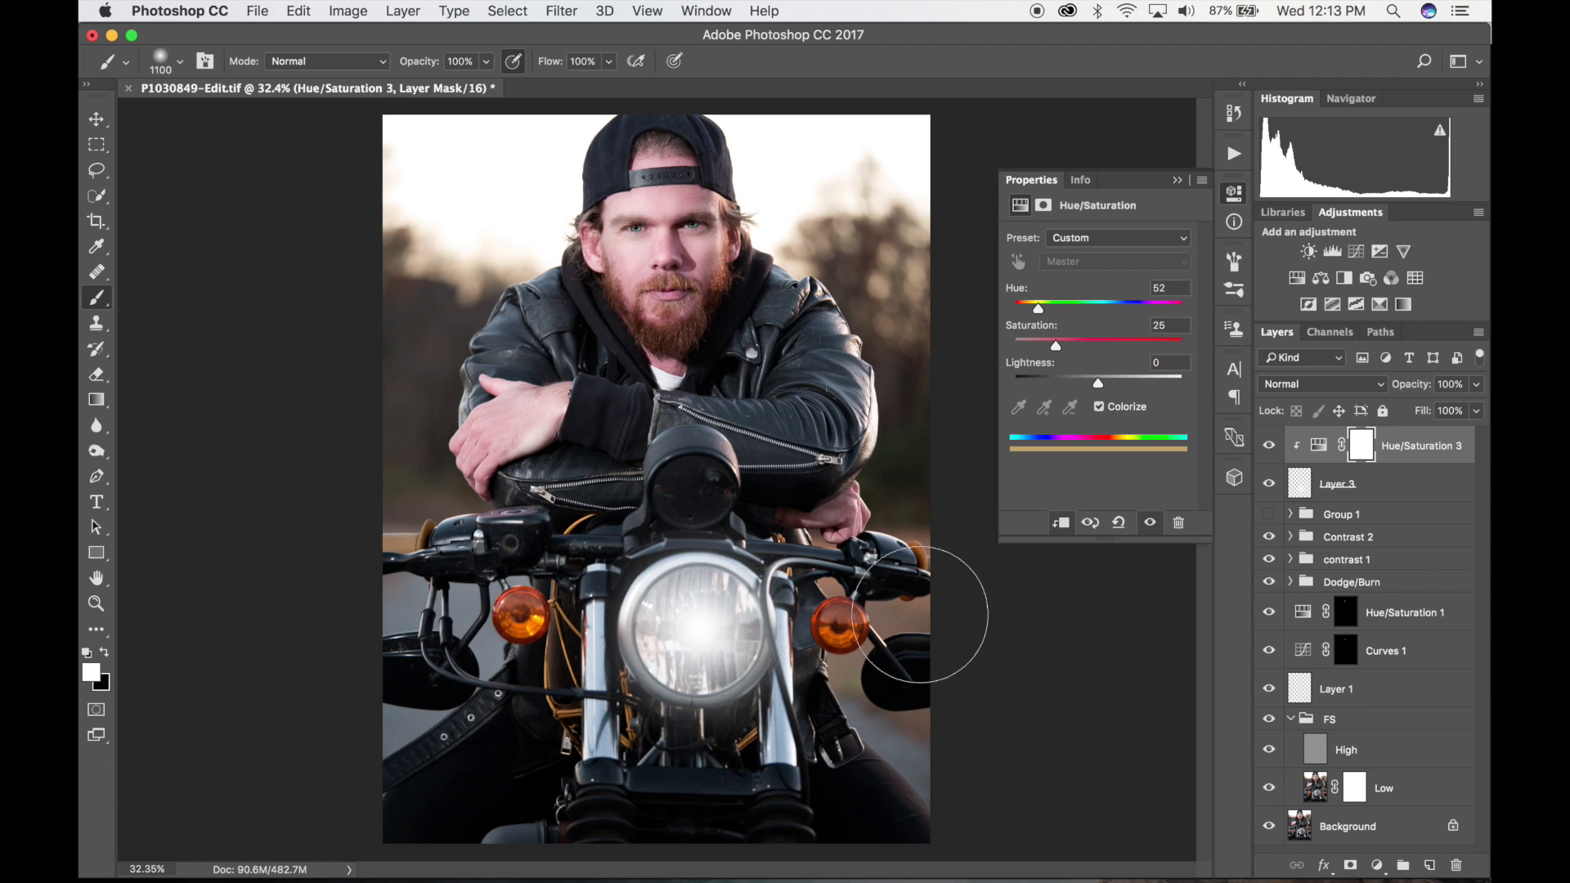
- Tint the headlight glow warm gold with Hue 52, Saturation 51 and Lightness -37
mouse_move(1056, 345)
mouse_down()
mouse_move(1101, 349)
mouse_move(1098, 383)
mouse_move(1069, 389)
mouse_up()
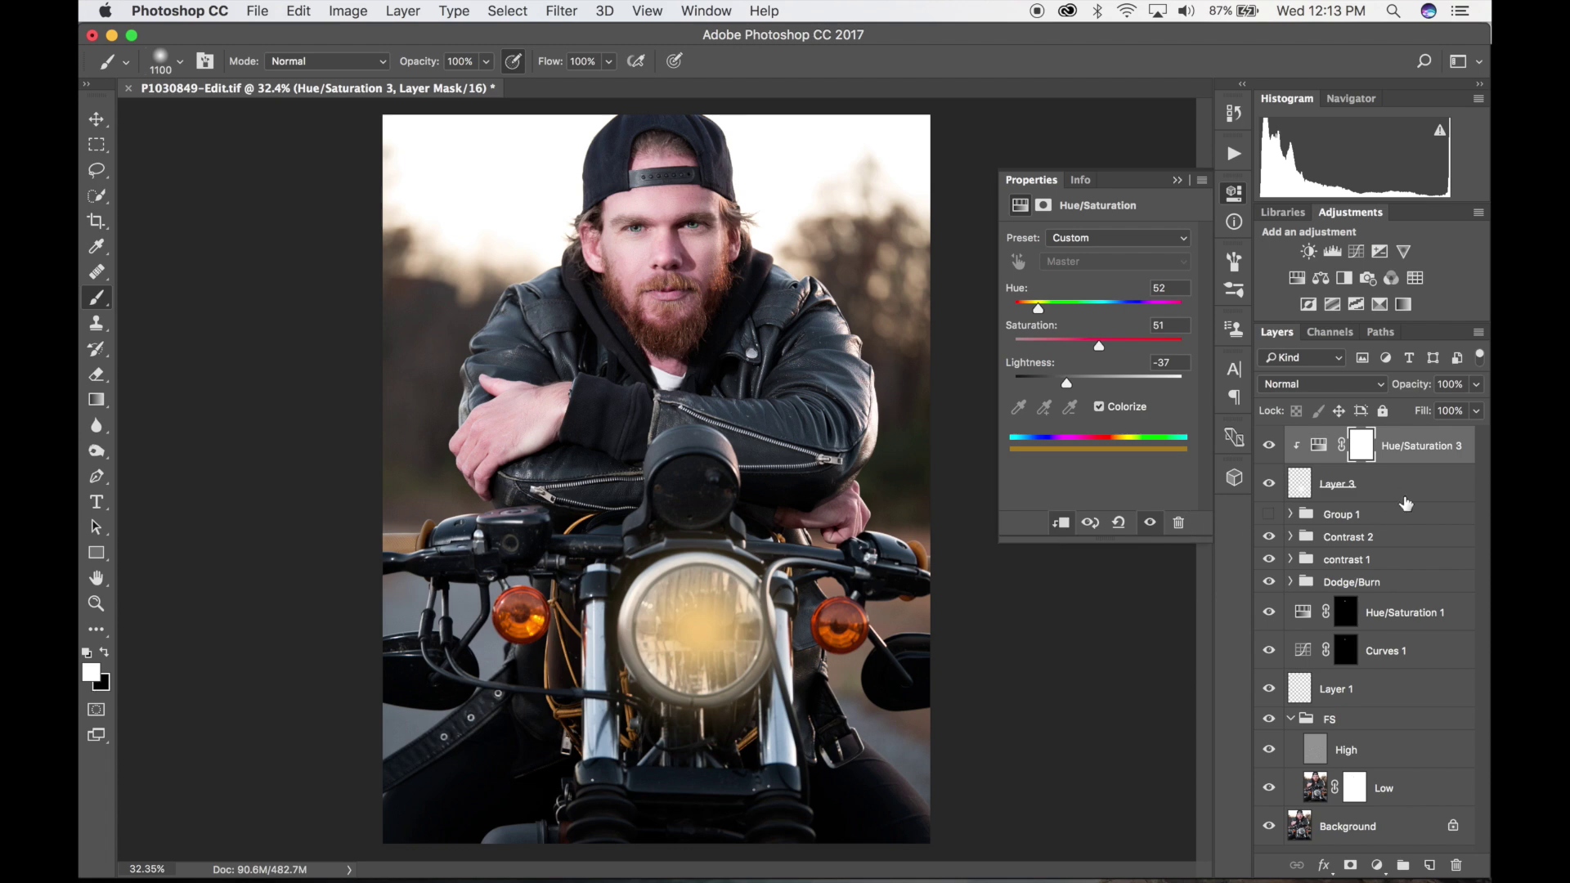
click(1411, 490)
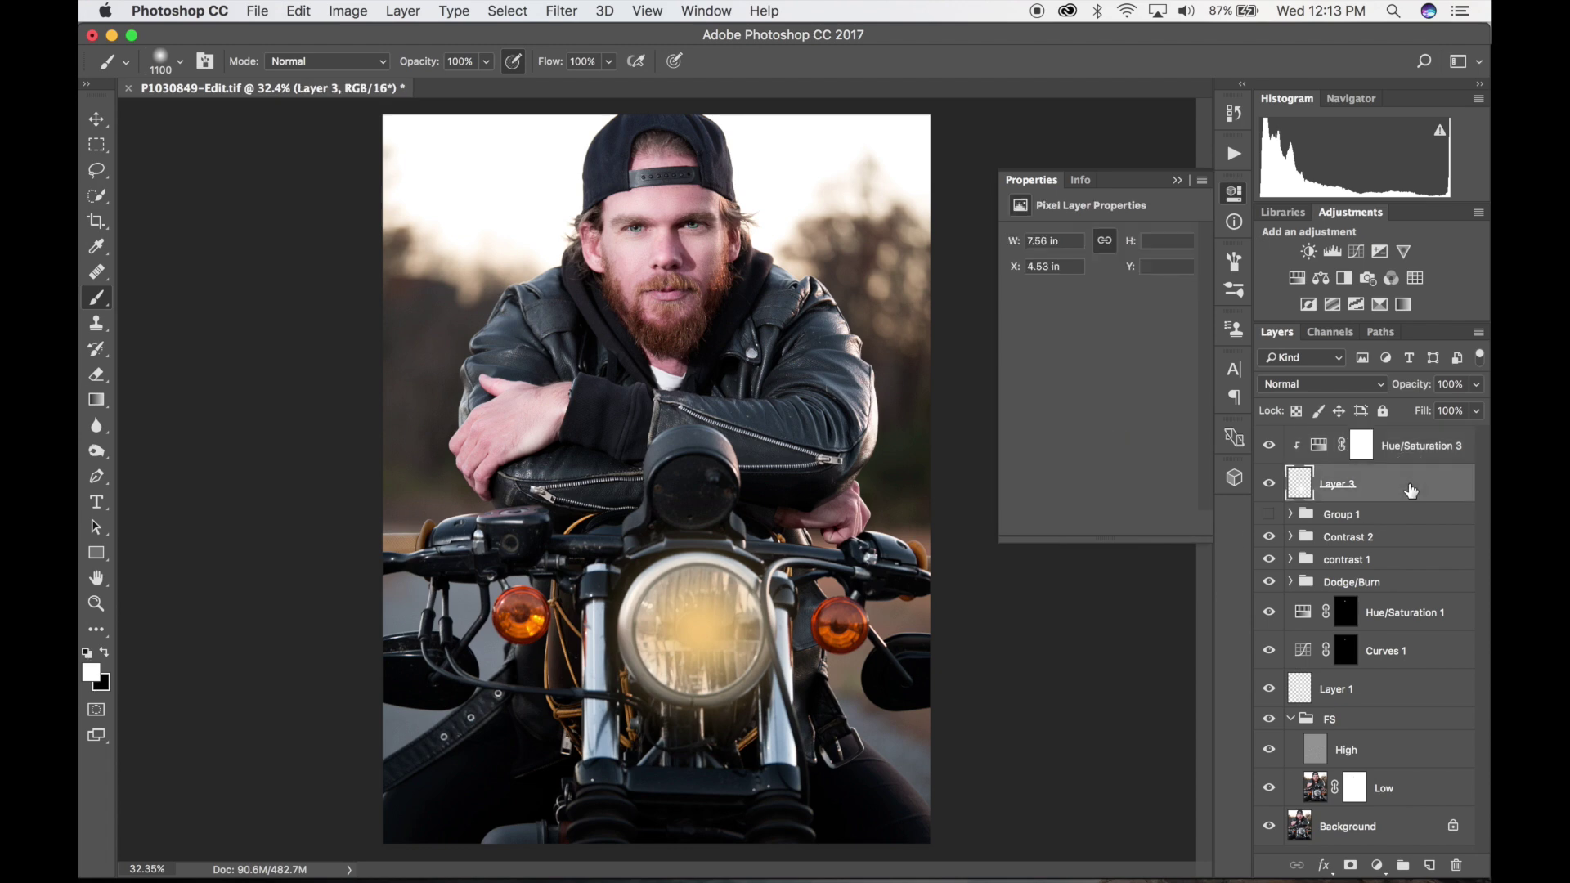
- Set Layer 3 to Linear Dodge (Add) and refine the tint to Saturation 53, Lightness -41
click(1325, 384)
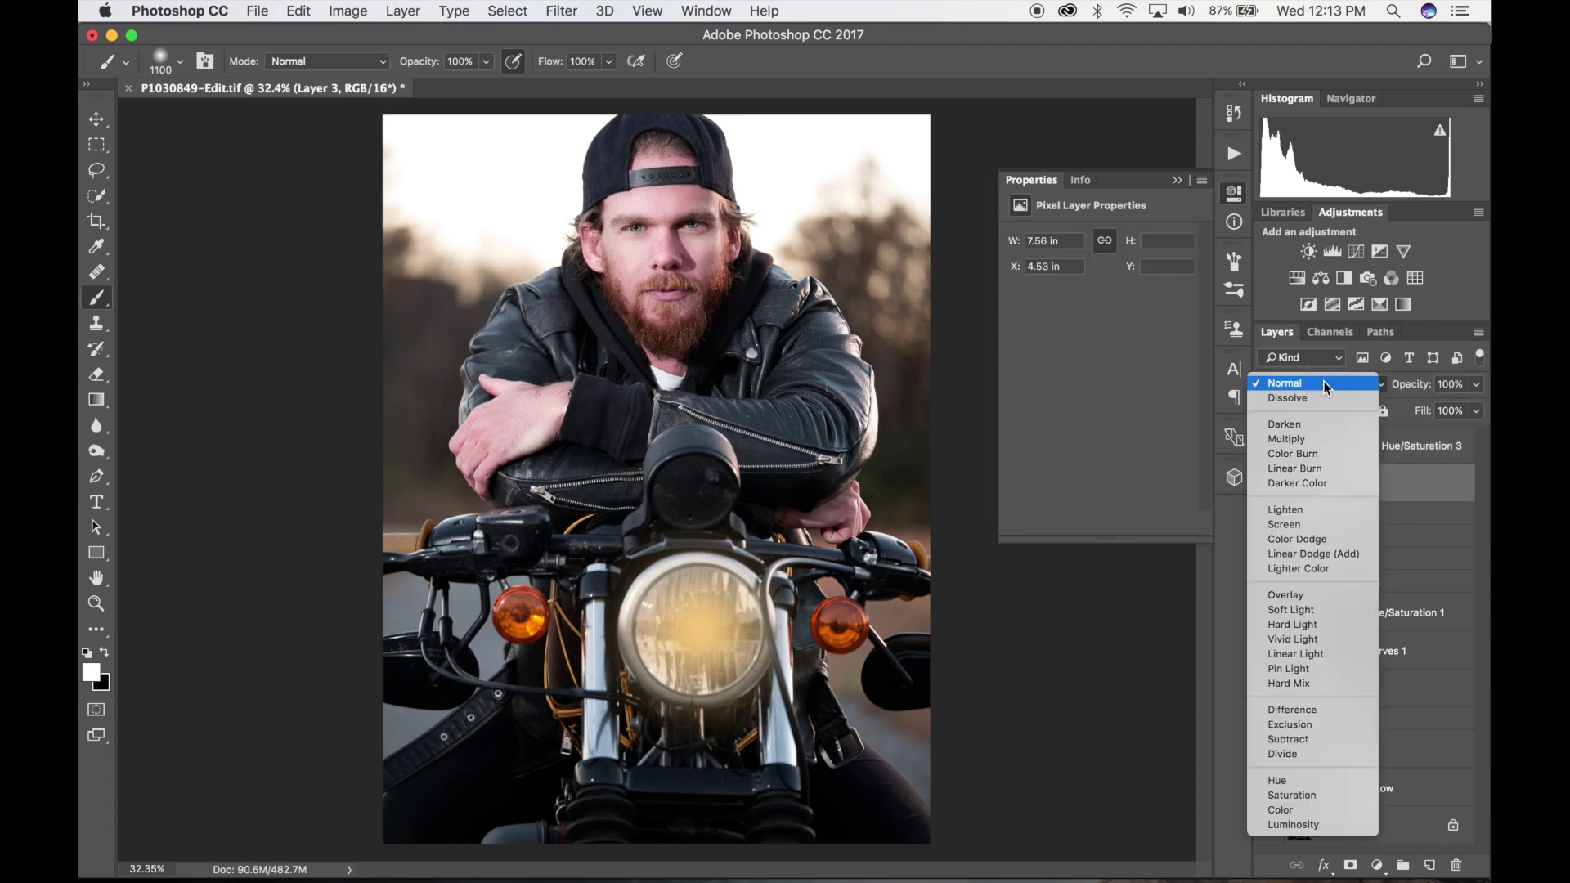
click(1316, 553)
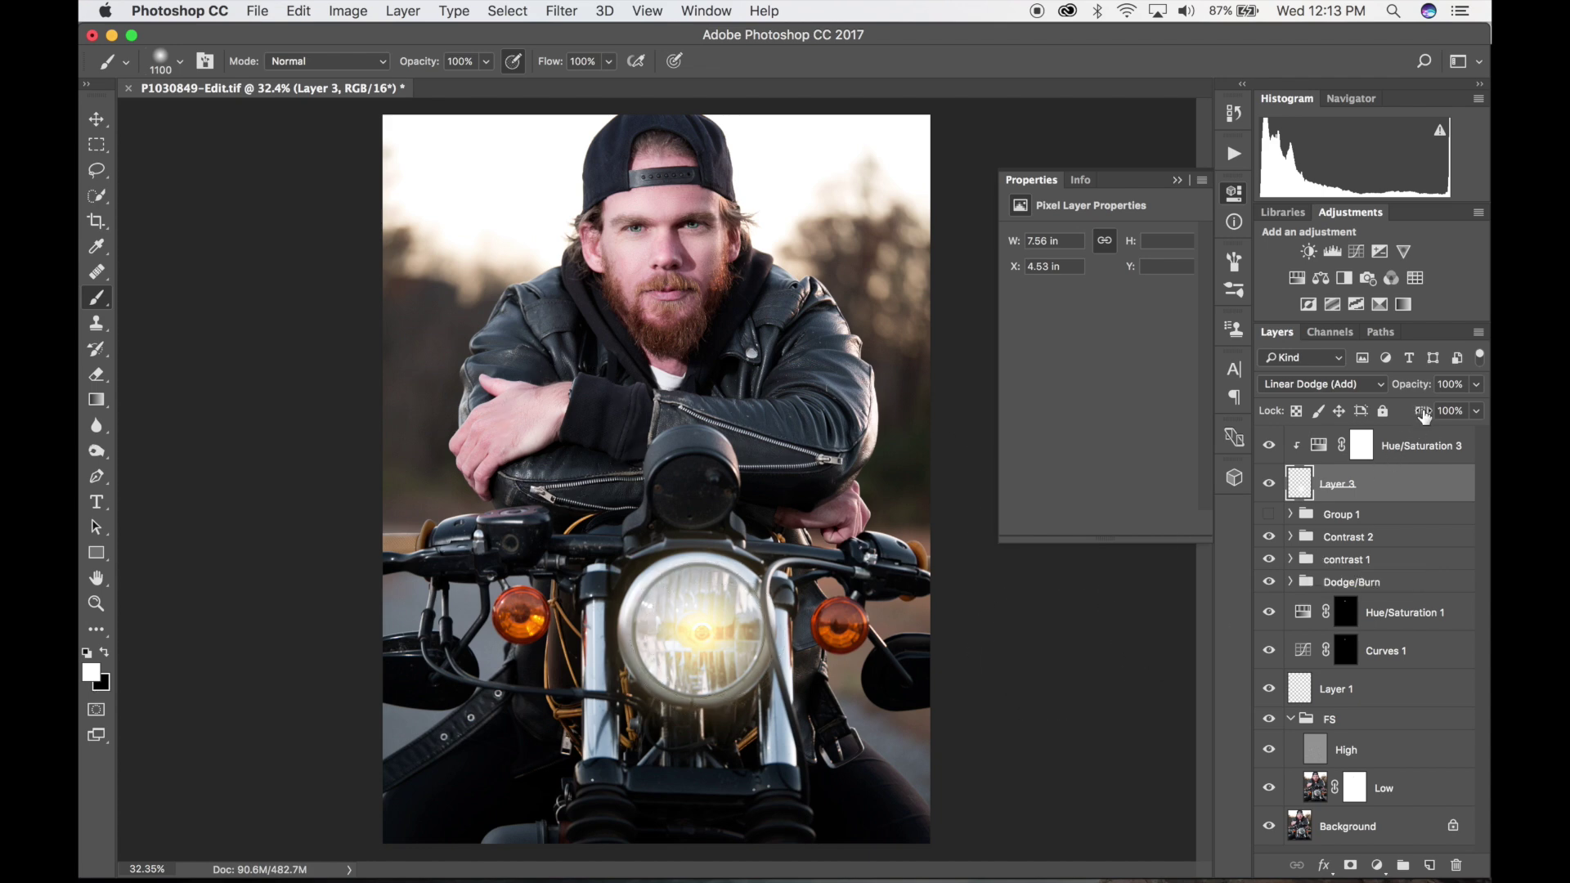
click(1318, 449)
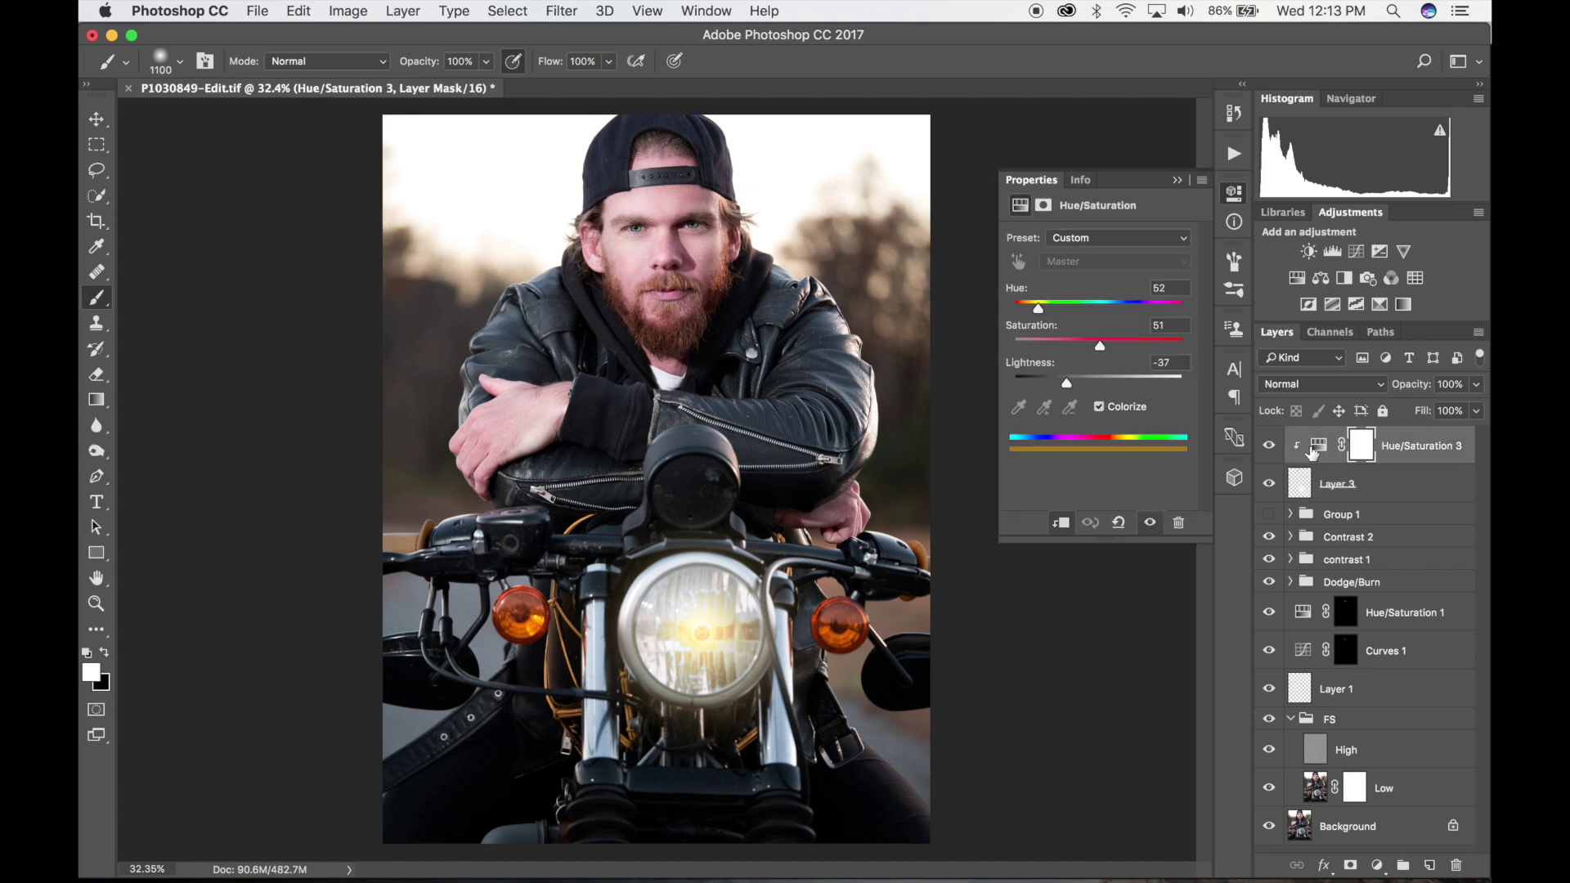
drag(1067, 384, 1108, 349)
click(1065, 381)
drag(1106, 347, 1103, 347)
- Lower Layer 3's fill to 81% to dim the headlight glow
click(1422, 415)
click(1421, 486)
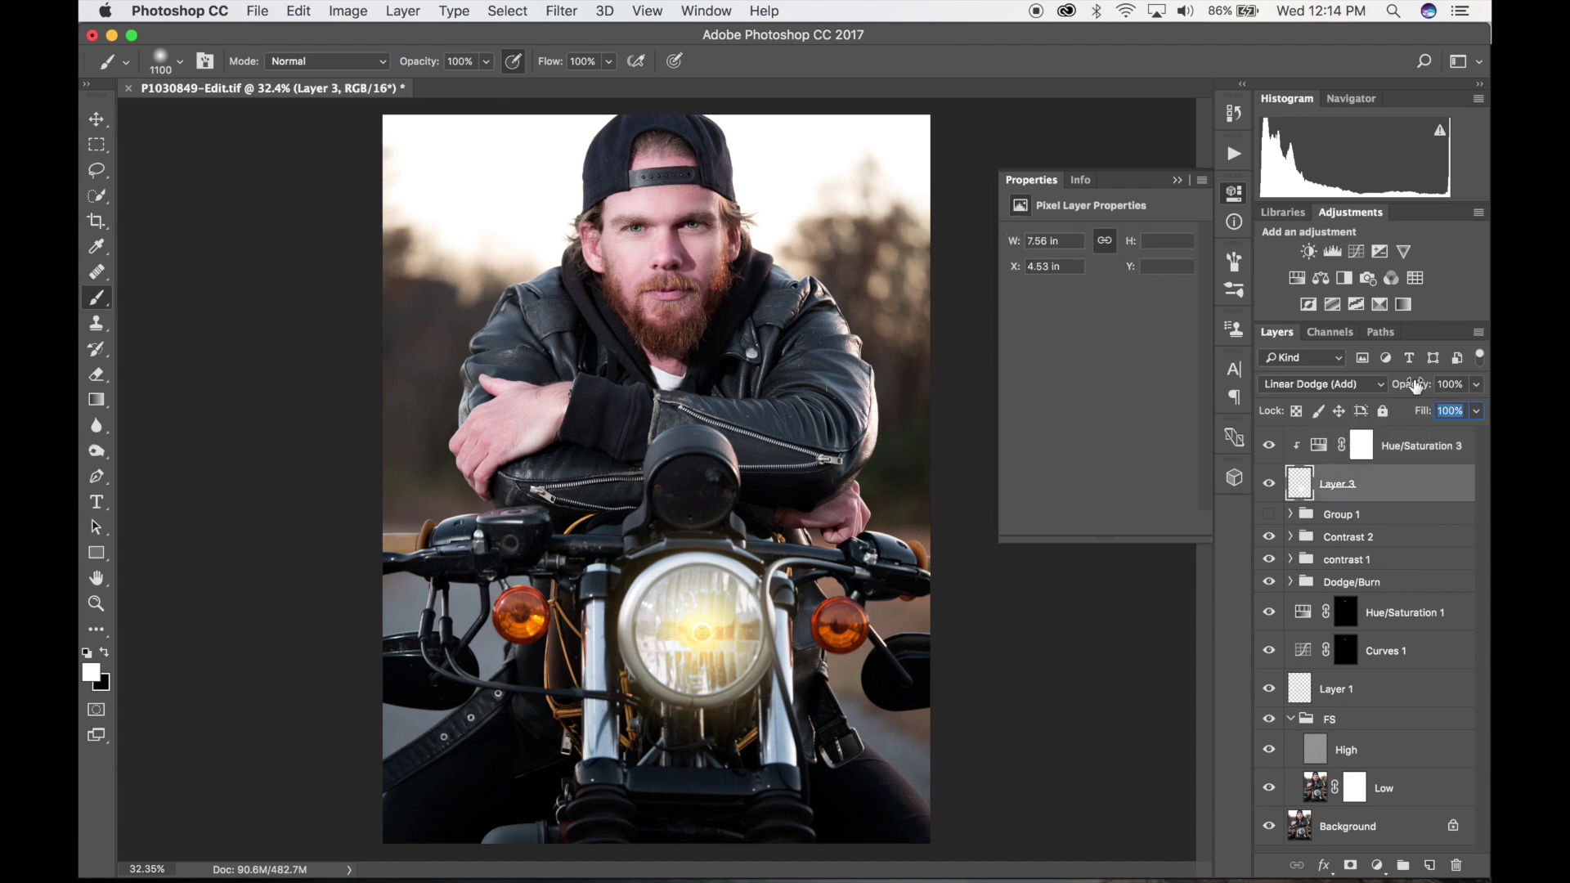
drag(1422, 416, 1402, 412)
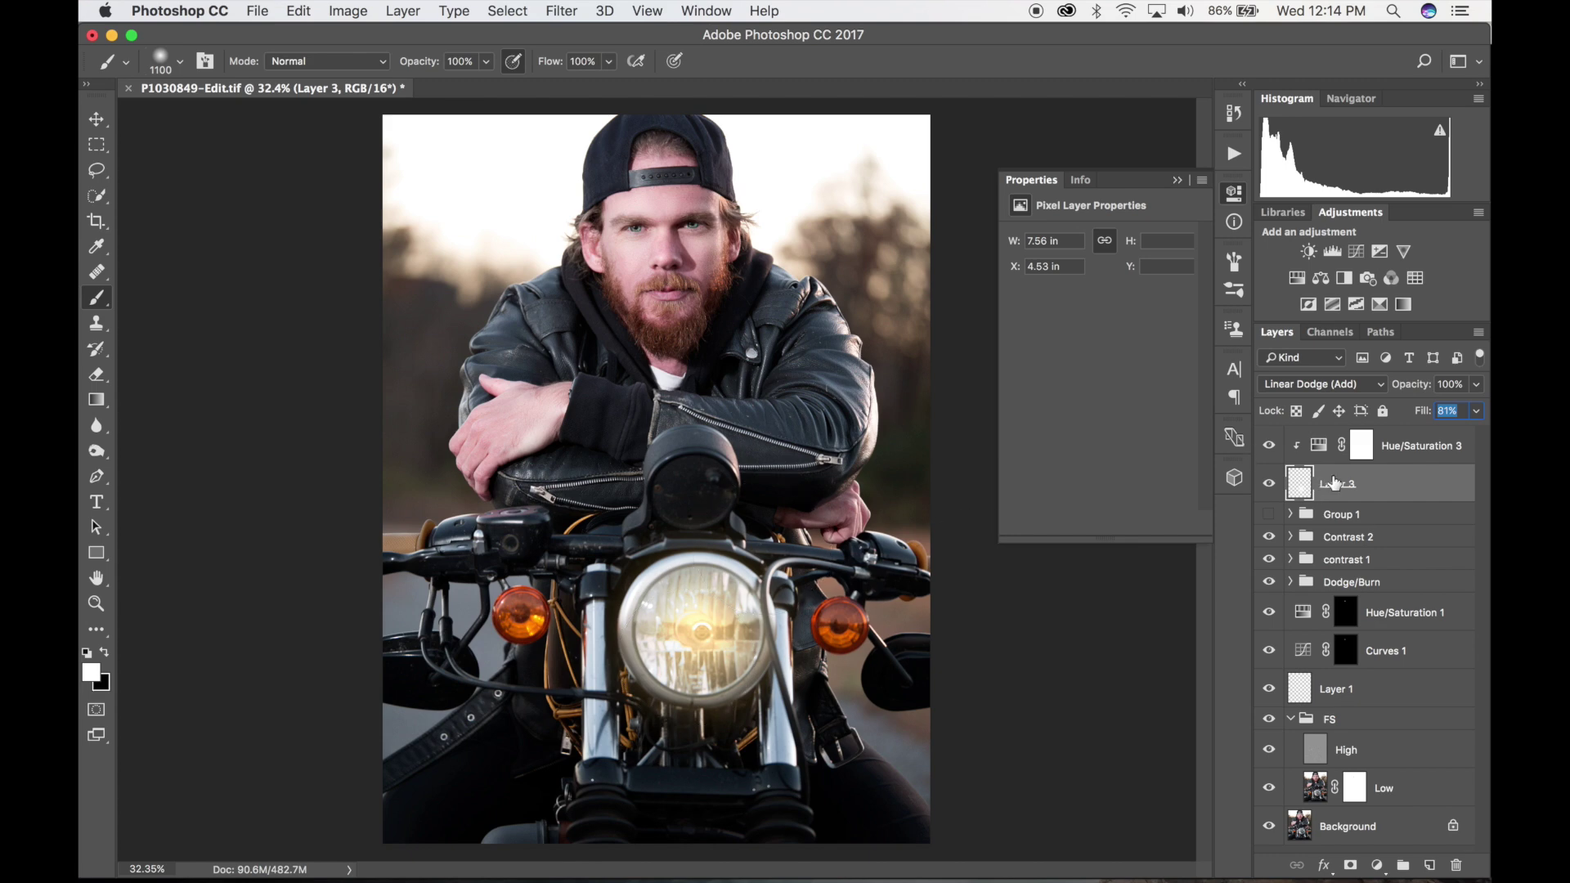
click(1429, 451)
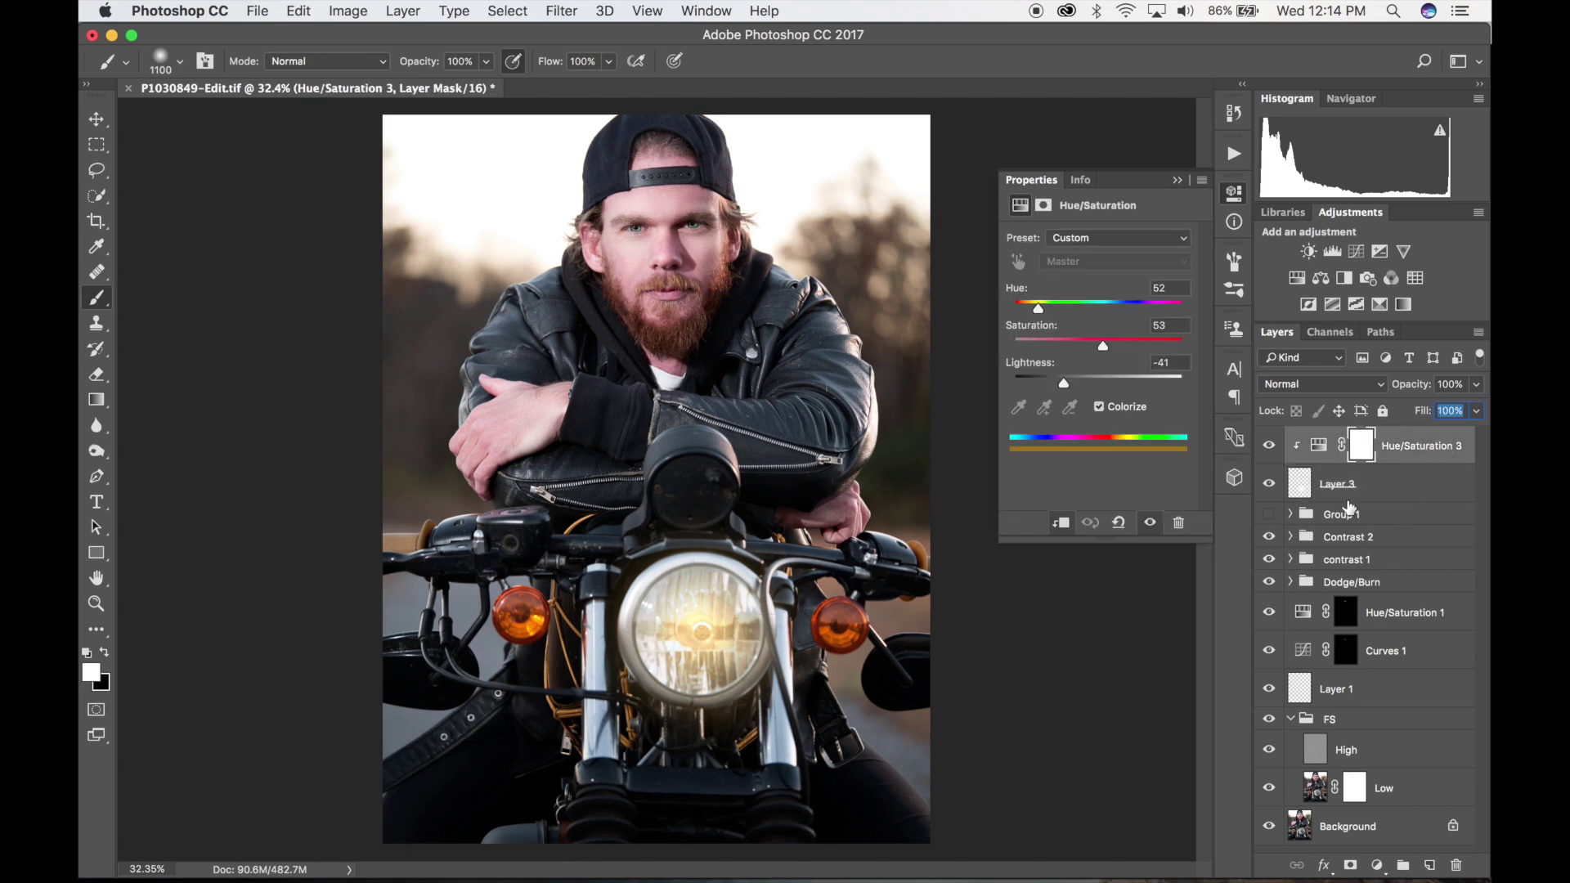
- Group Layer 3 and Hue/Saturation 3 as 'headlight' and add an empty Layer 4 above it
shift+click(1396, 488)
drag(1396, 488, 1403, 865)
double_click(1342, 438)
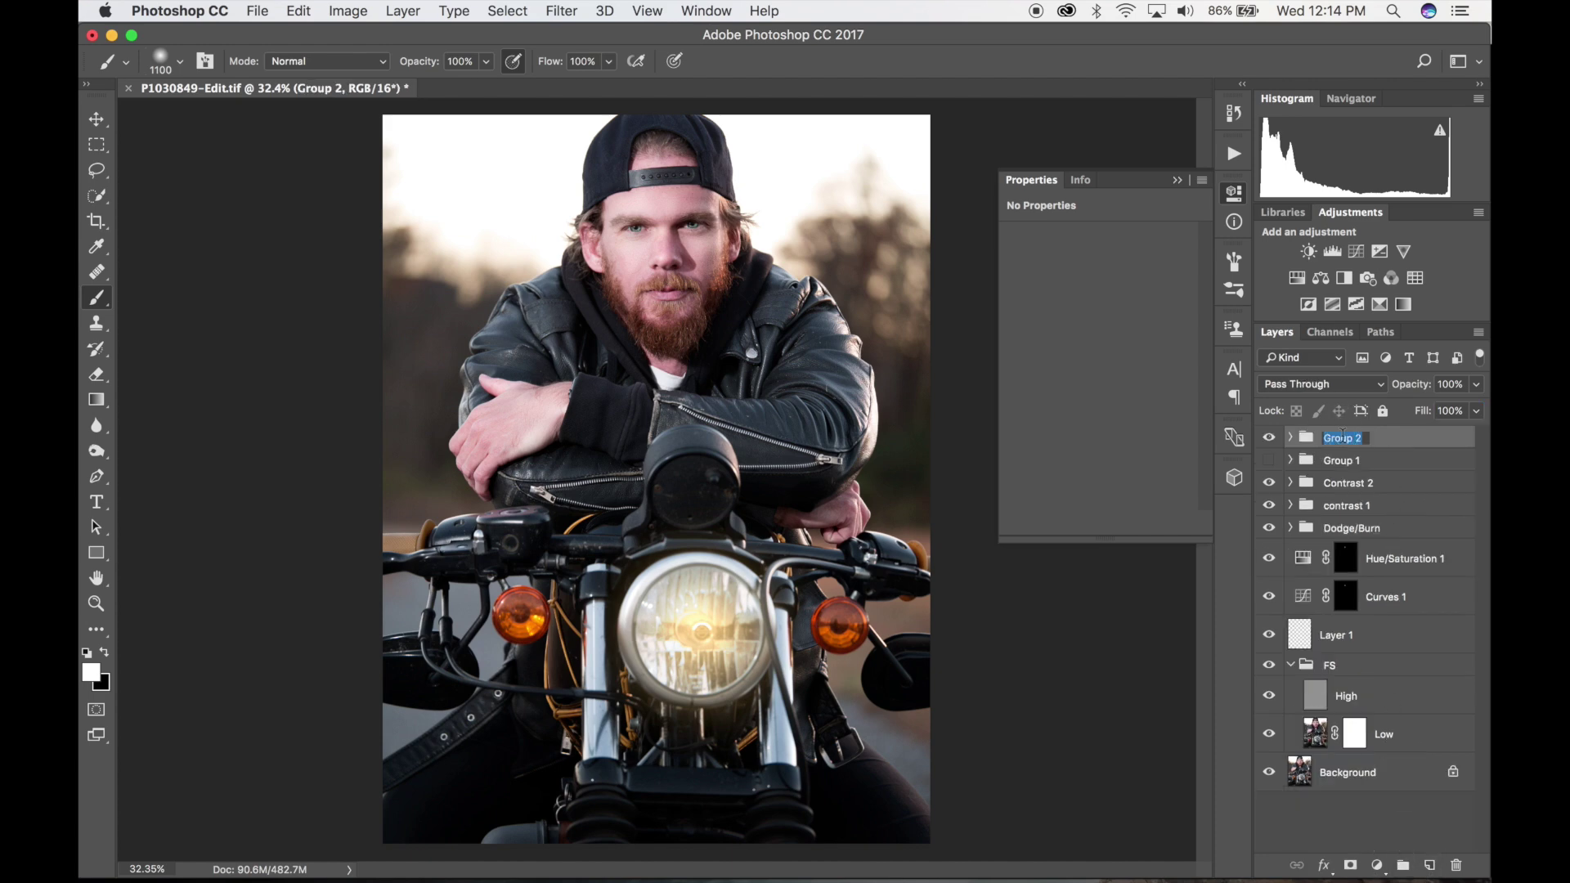
text(headlight)
key(Return)
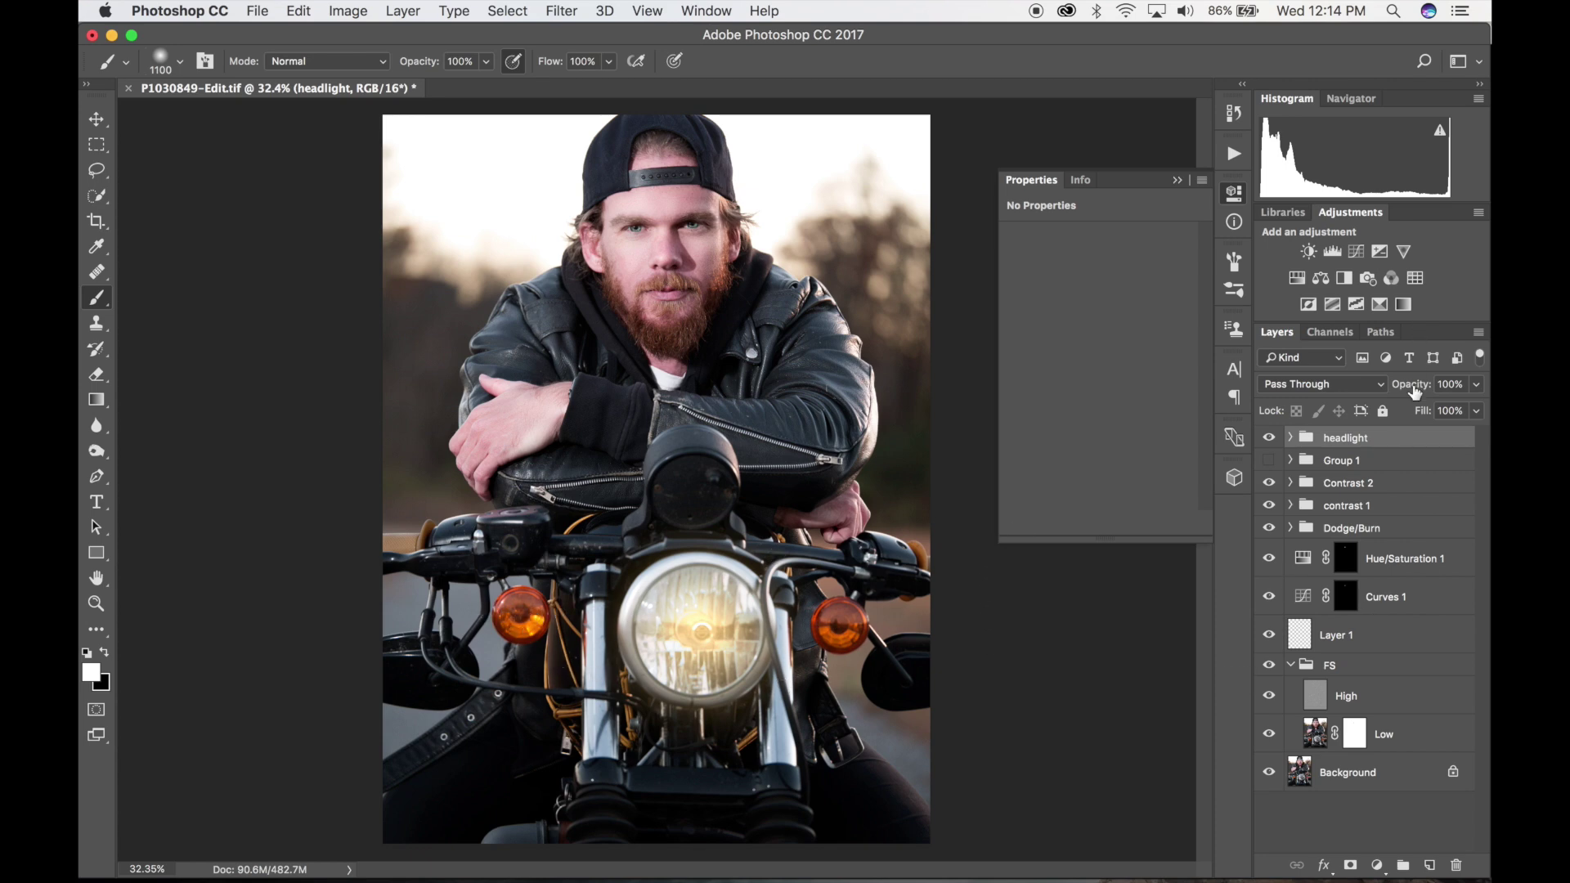
click(1429, 865)
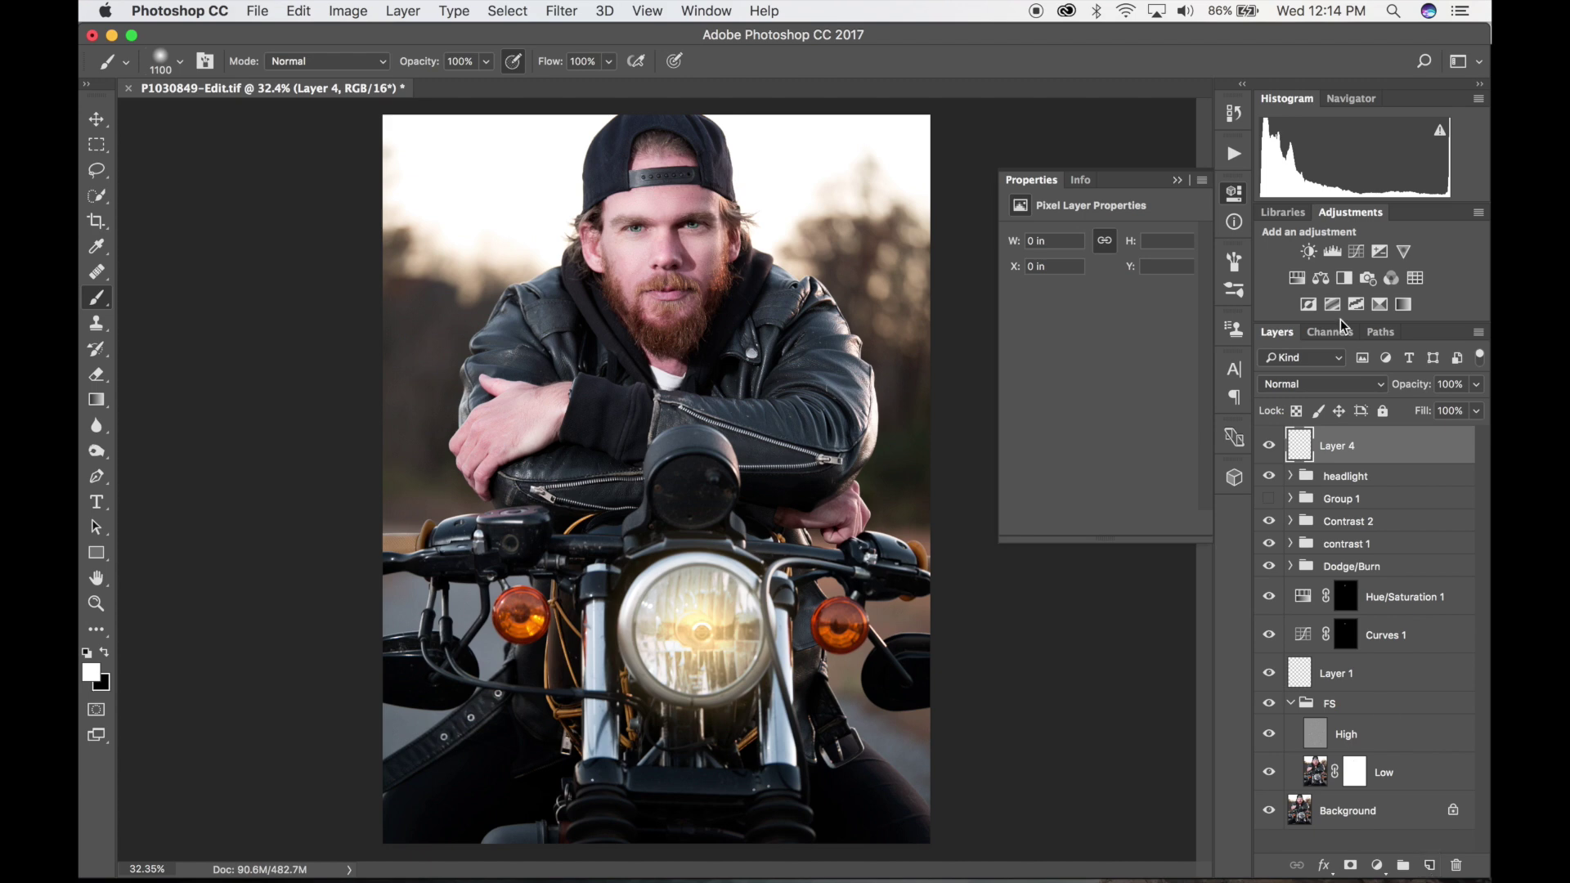
- Set Layer 4's blend mode to Linear Dodge (Add)
click(1311, 384)
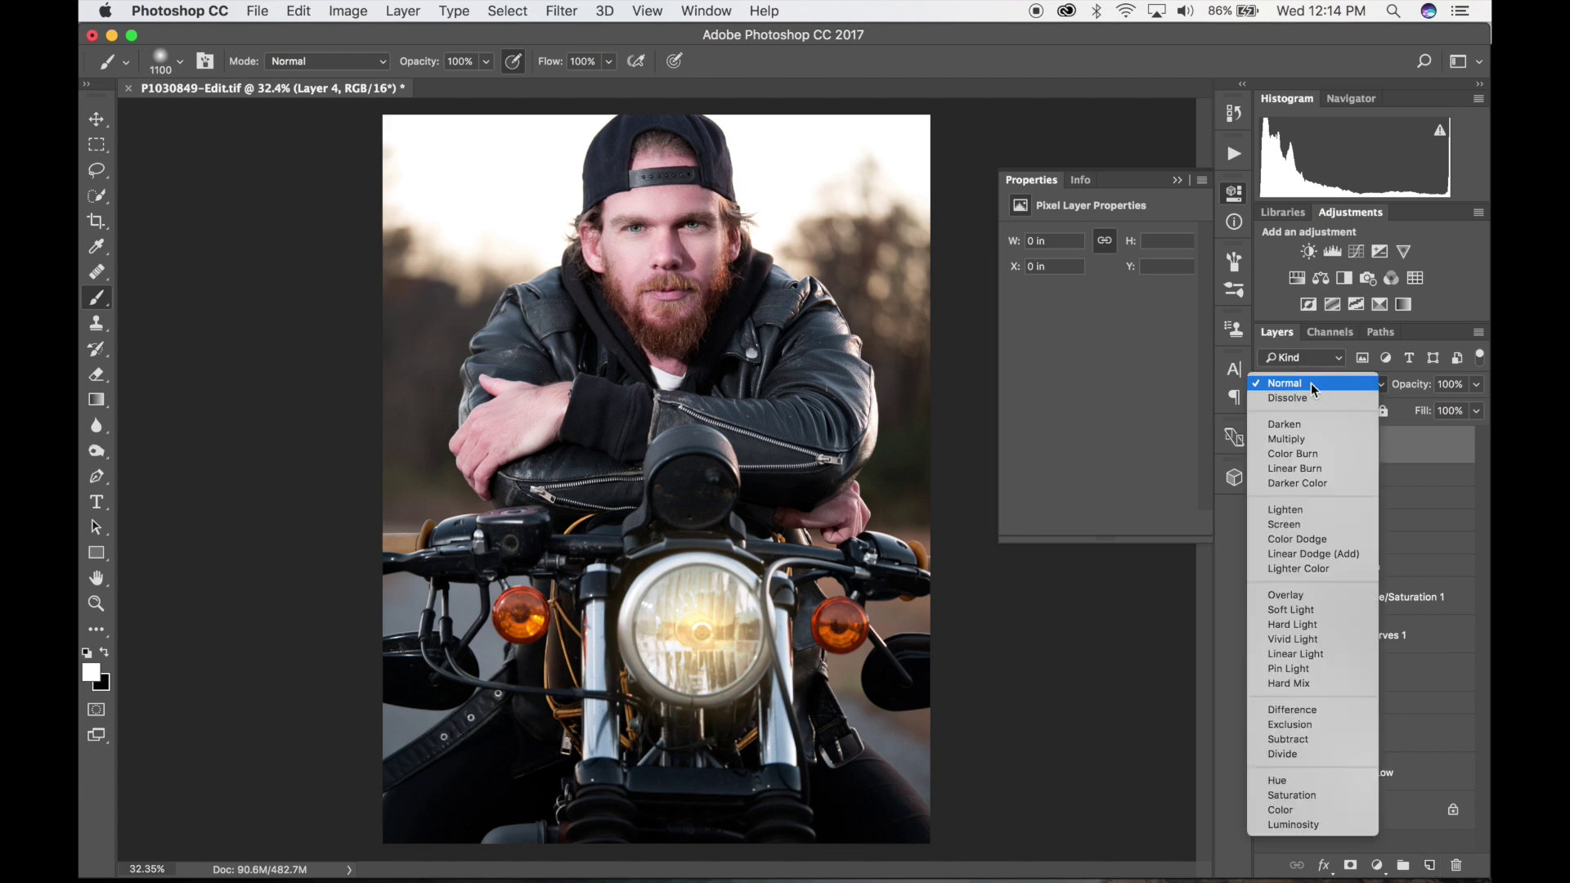
scroll(1308, 551, down, 1)
click(1309, 551)
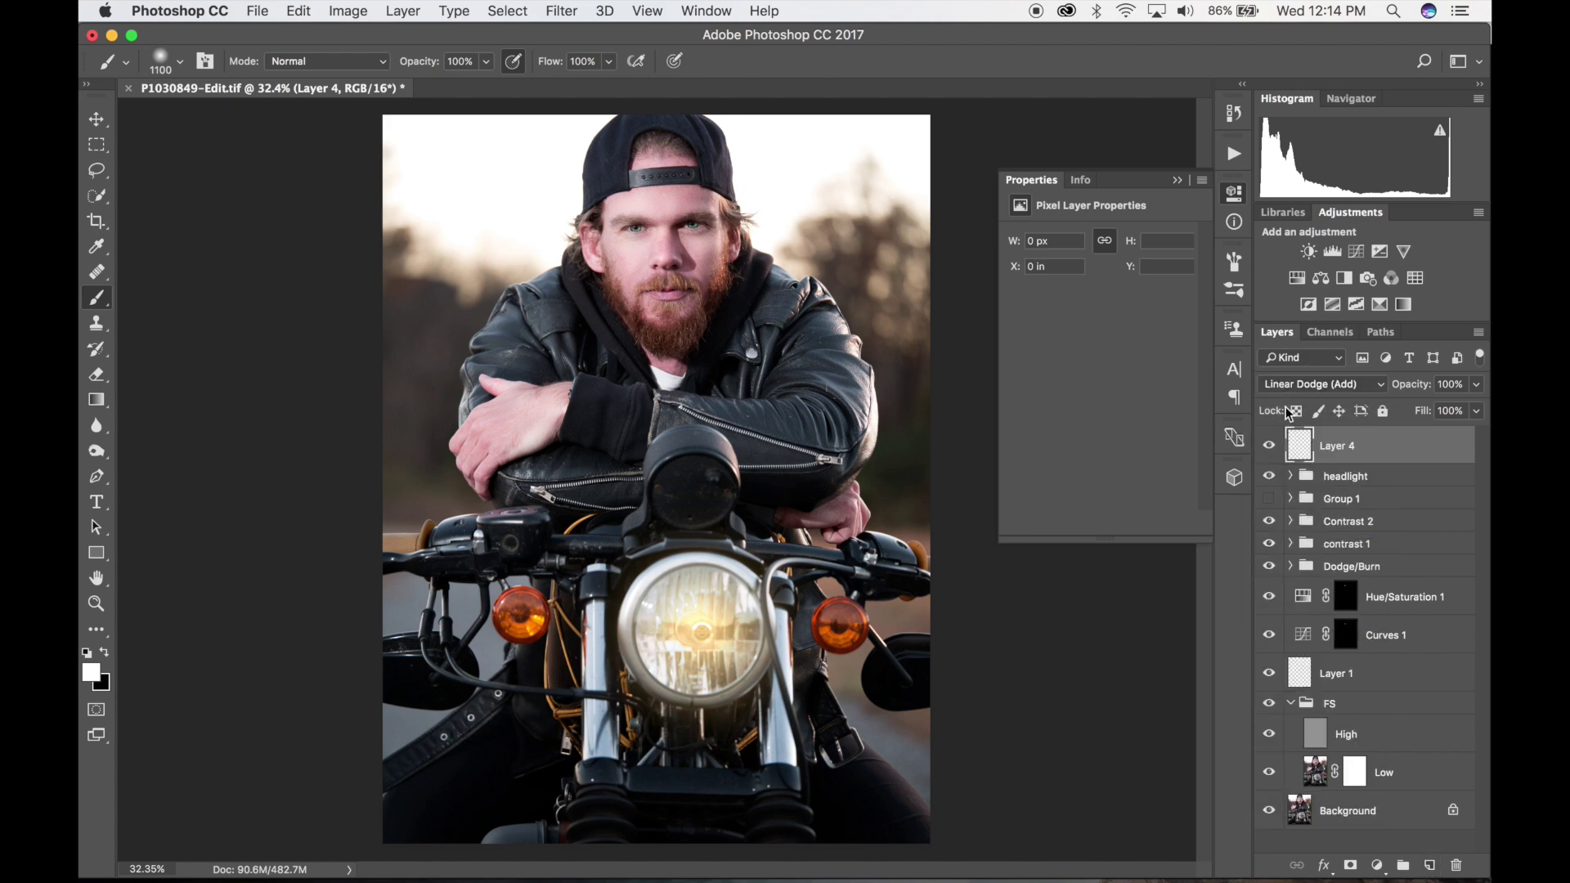
- Add a colorized Hue/Saturation clipped to Layer 4 at Hue 17, Saturation 51, Lightness -50
click(1300, 282)
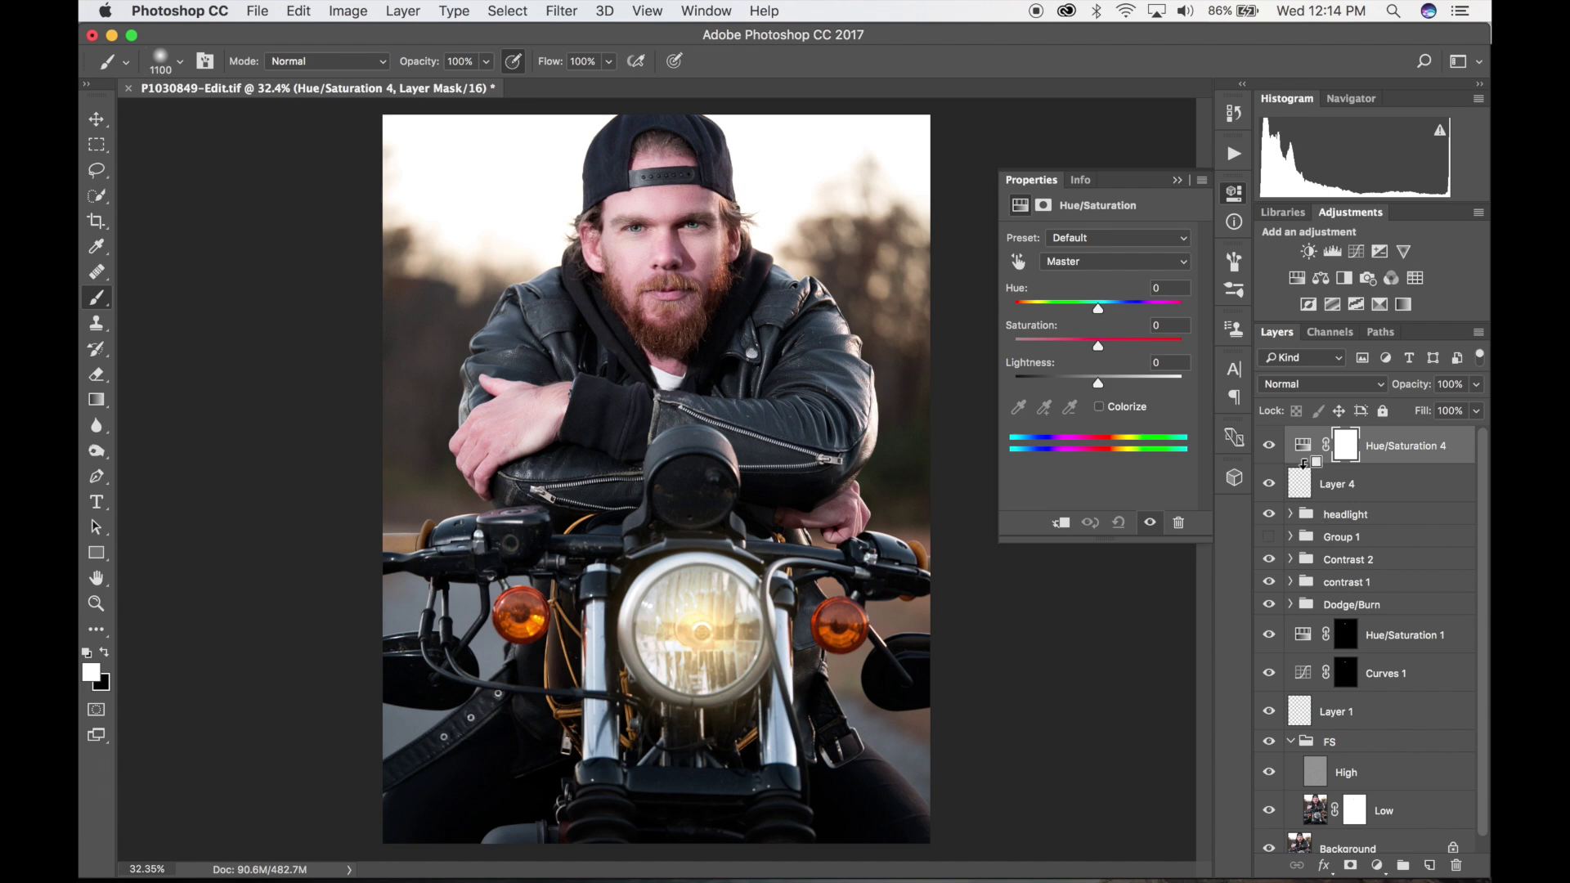
alt+click(1305, 463)
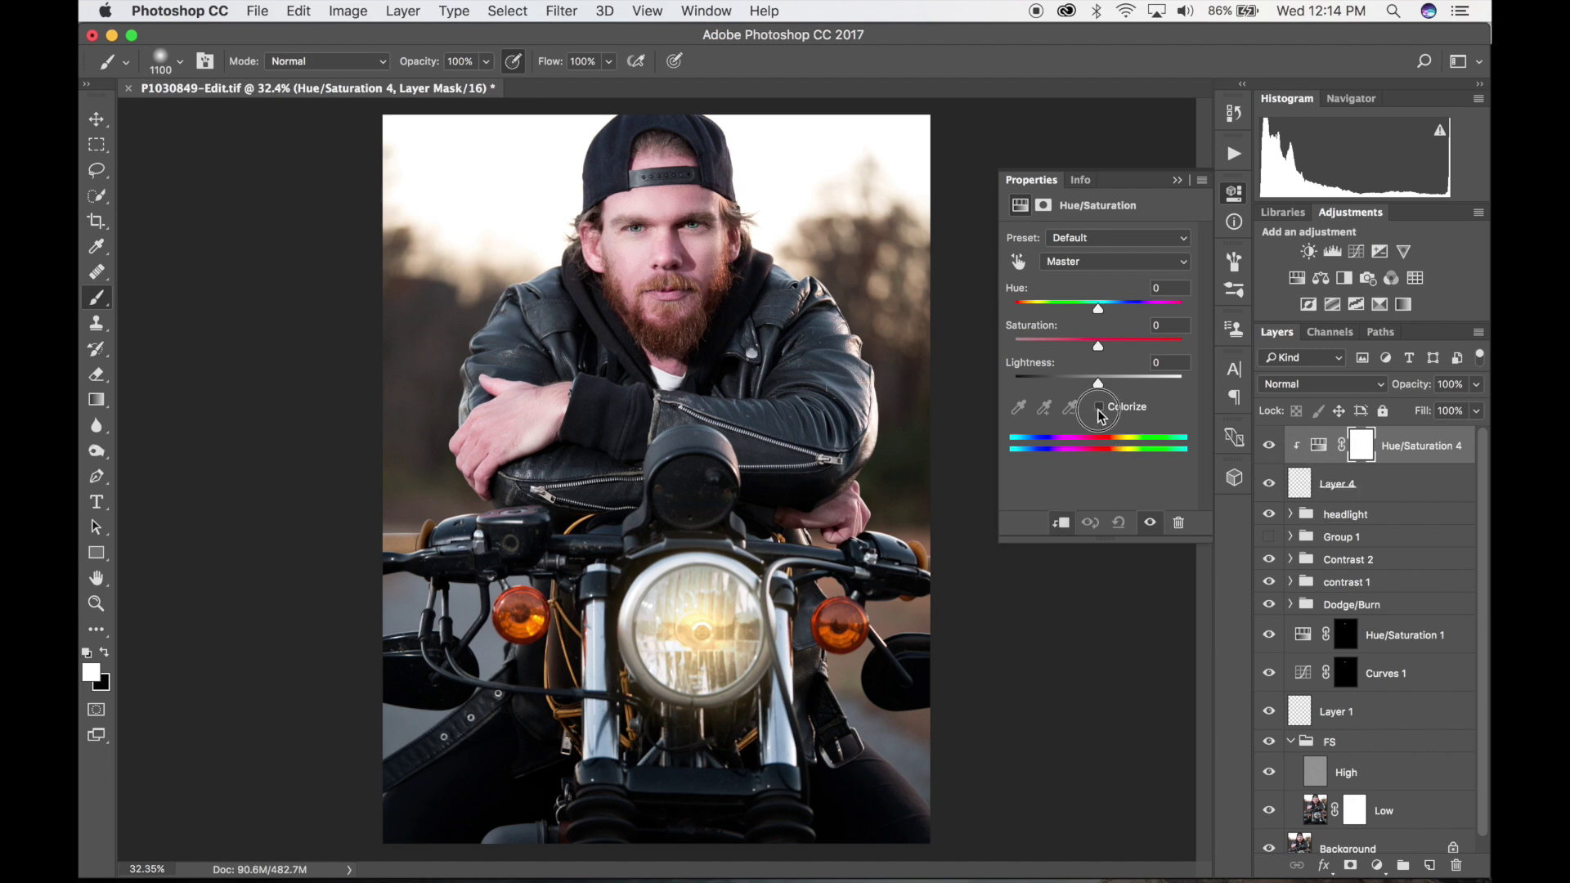
click(1099, 408)
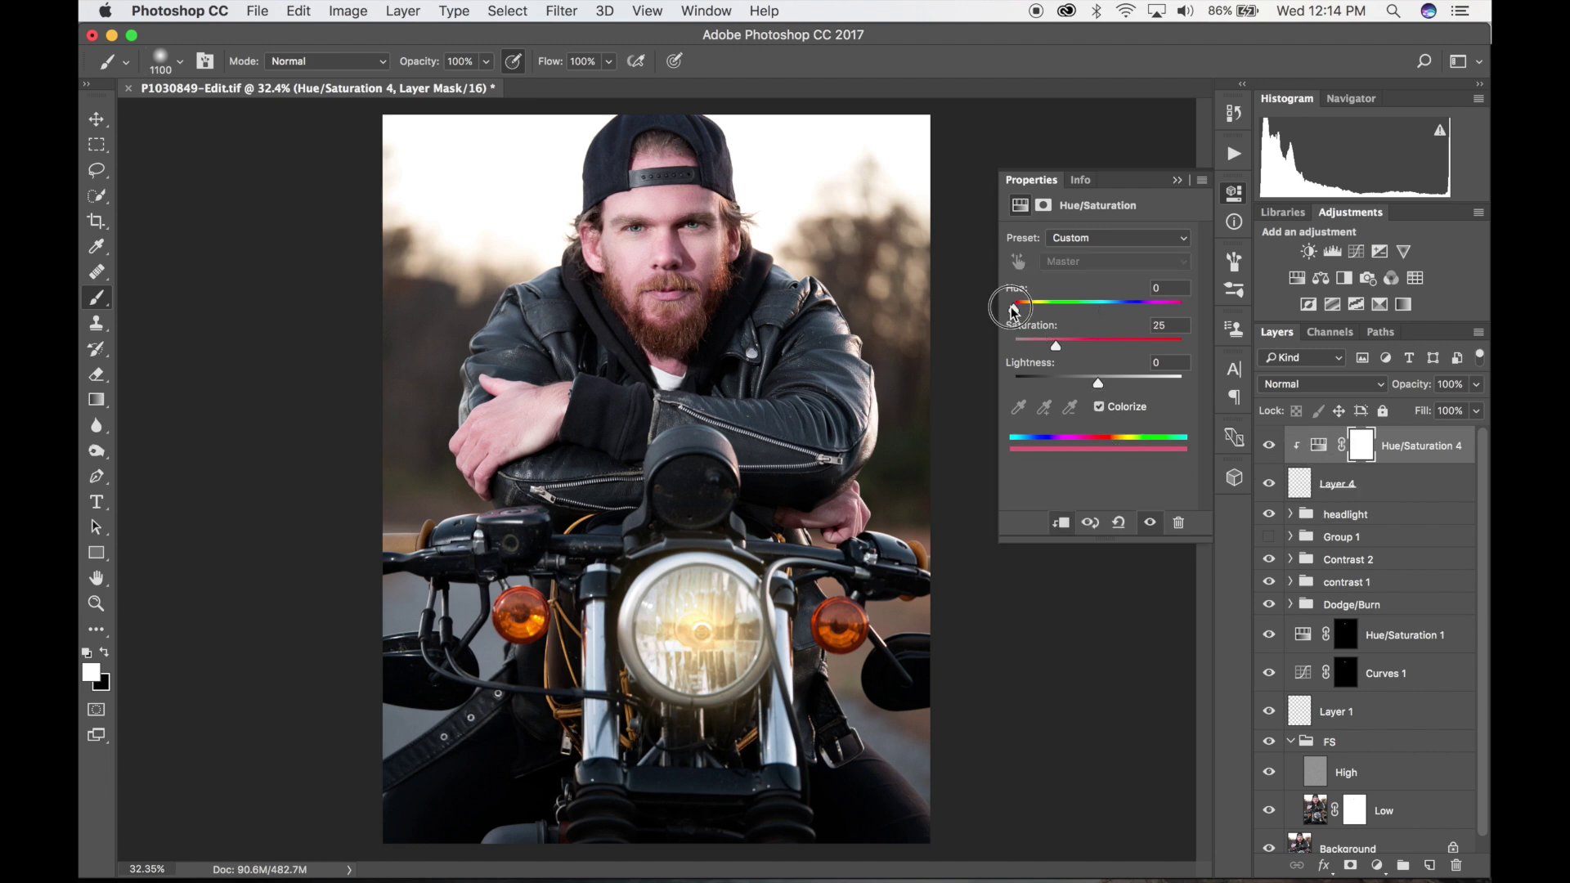
drag(1011, 309, 1026, 311)
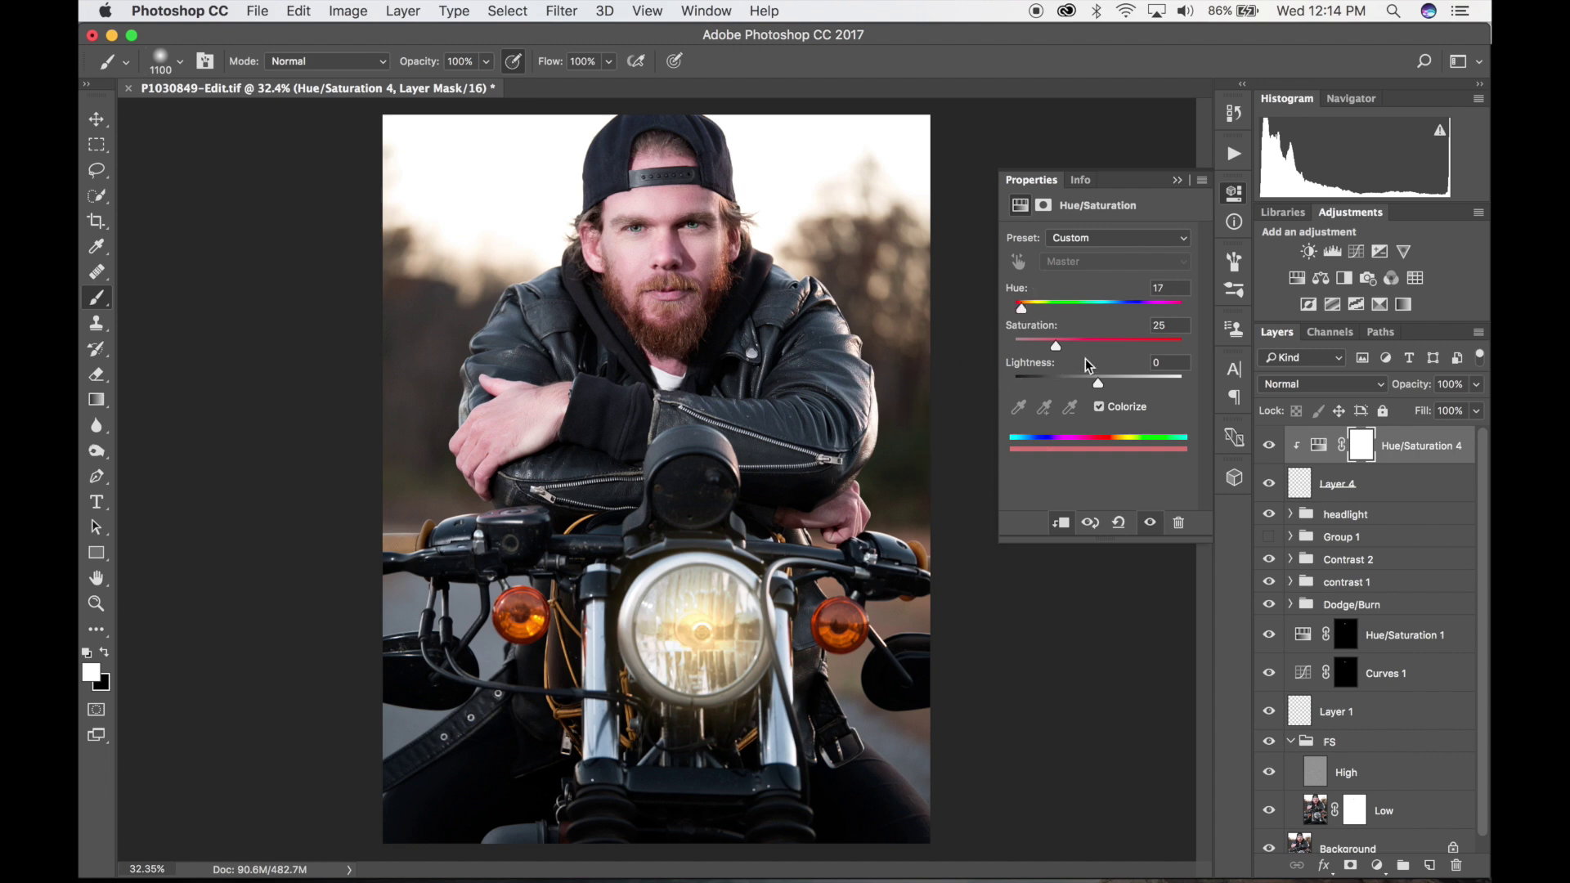
drag(1056, 345, 1103, 350)
drag(1098, 387, 1059, 393)
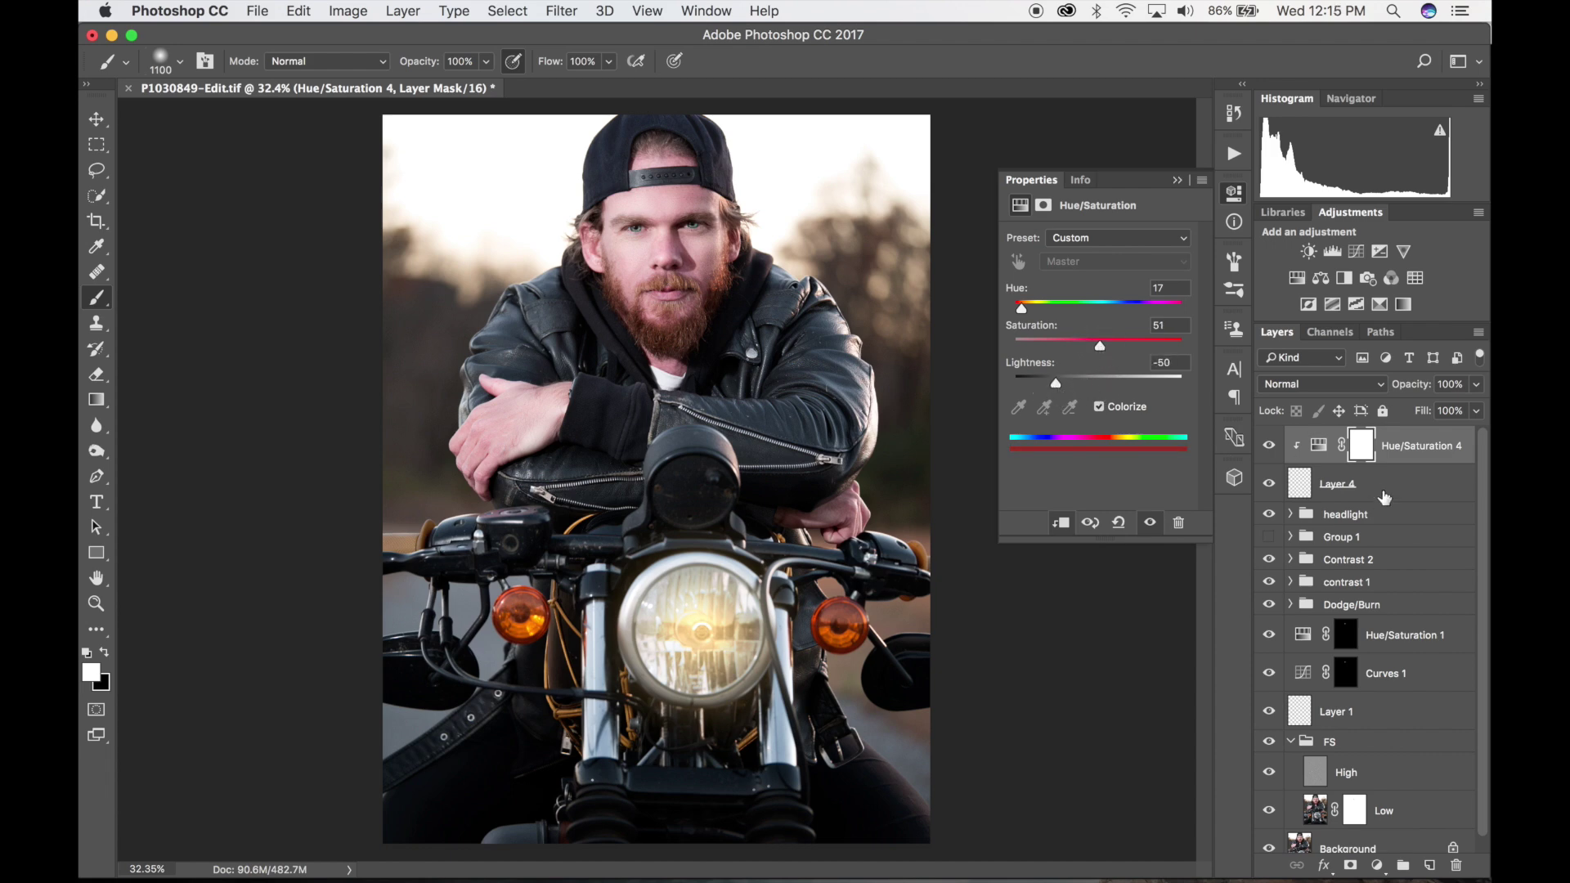
click(1296, 489)
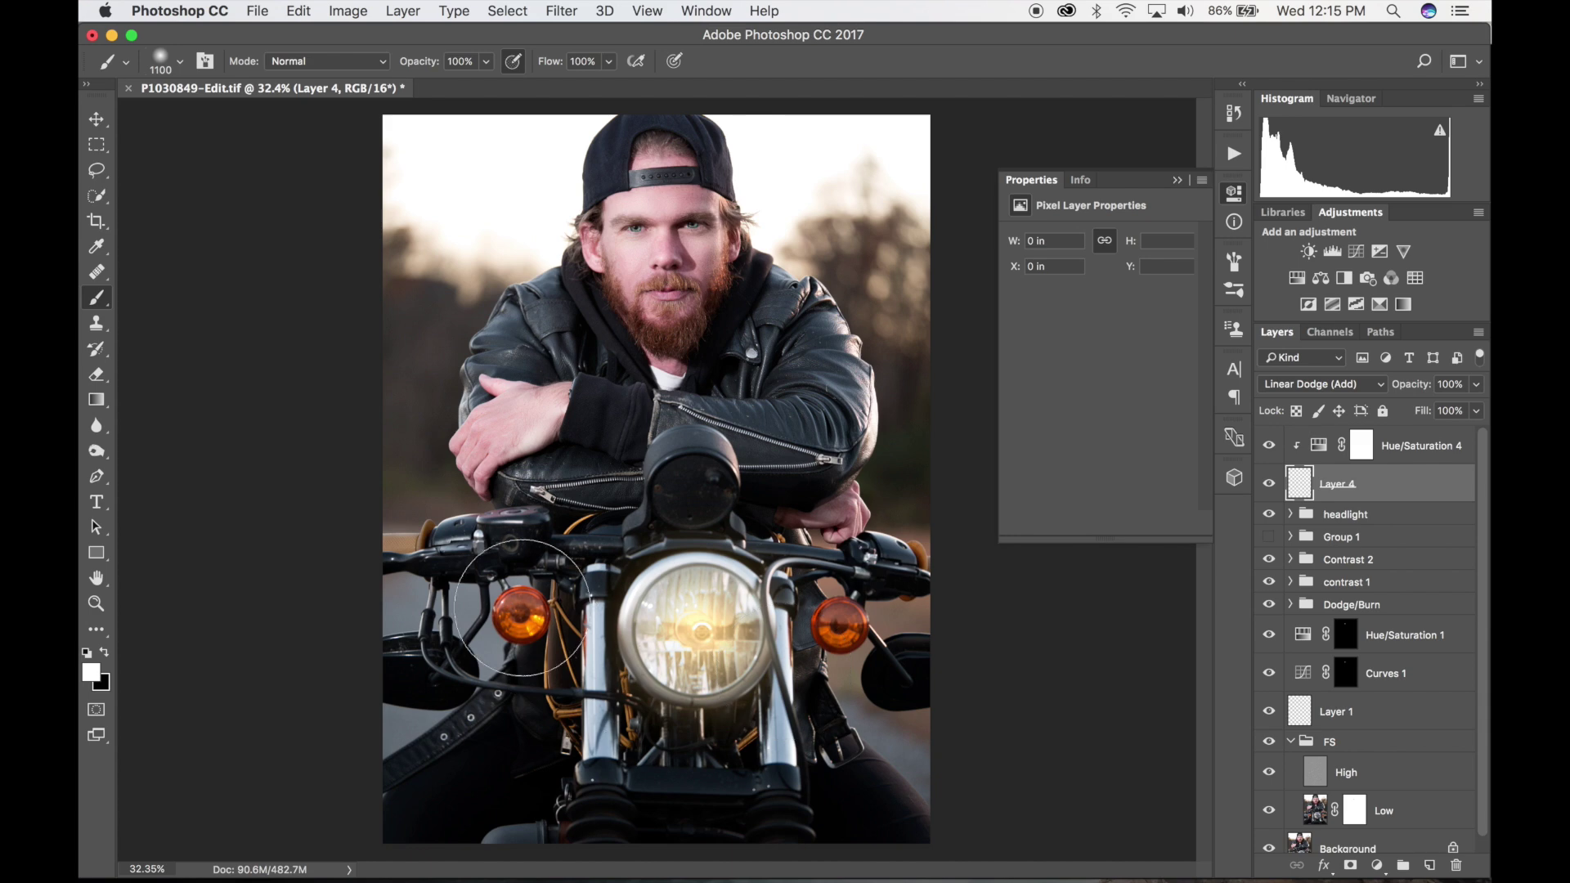
- Shrink the brush to 500 and paint an orange glow over the left turn signal on Layer 4
key(bracketleft)
key(bracketleft)
key(bracketleft)
key(bracketleft)
key(bracketleft)
key(bracketleft)
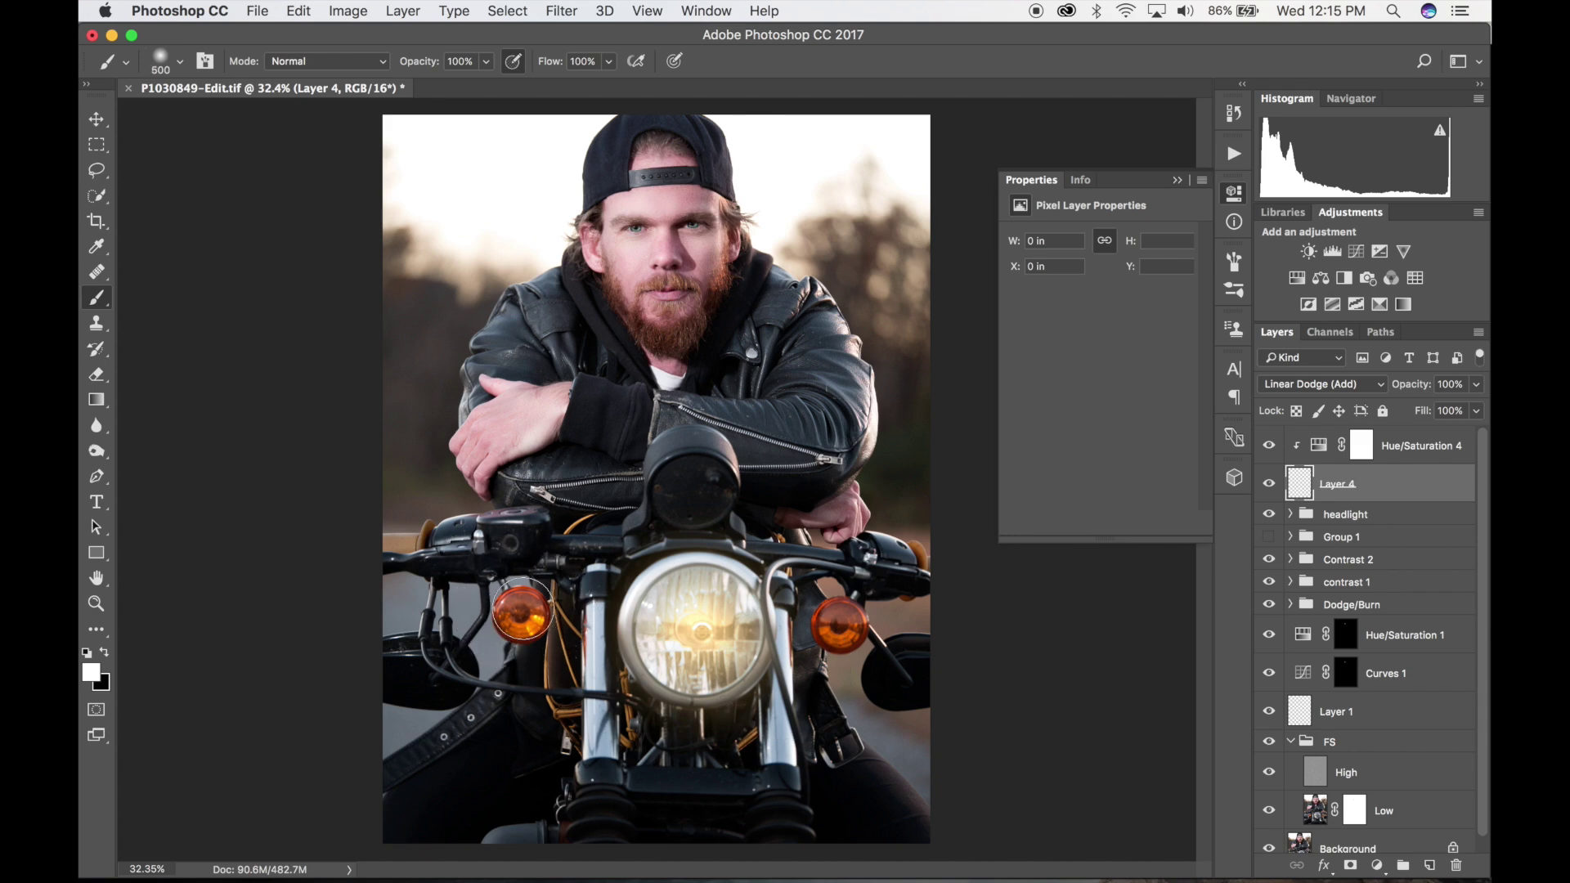
key(bracketleft)
click(521, 614)
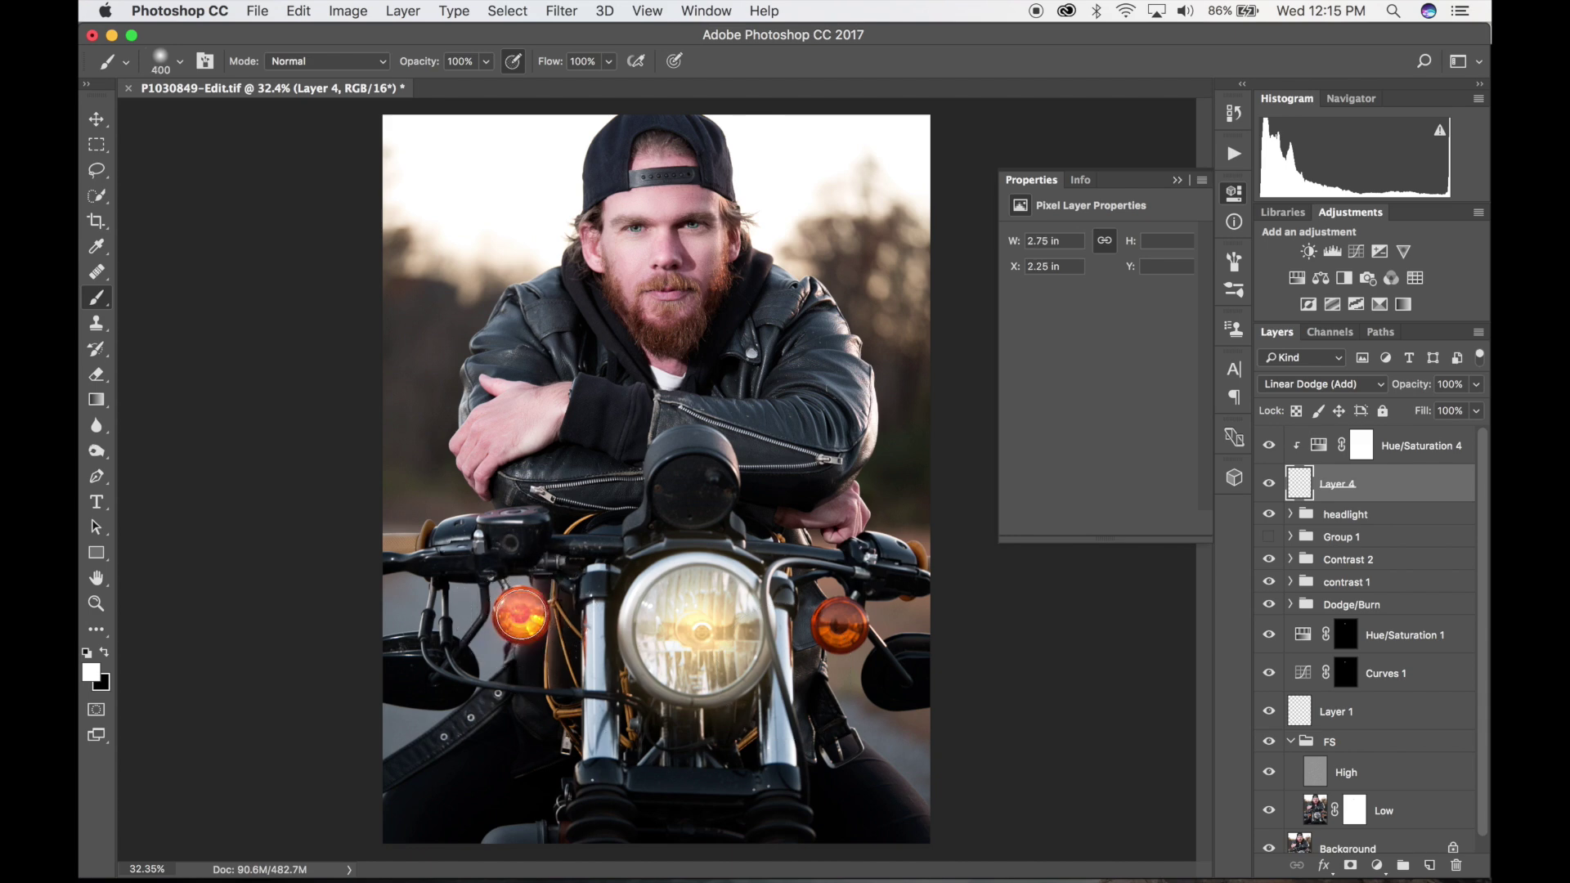
click(1268, 538)
- Group Layer 4 with Hue/Saturation 4 and name the group 'left light'
shift+click(1404, 451)
click(1403, 865)
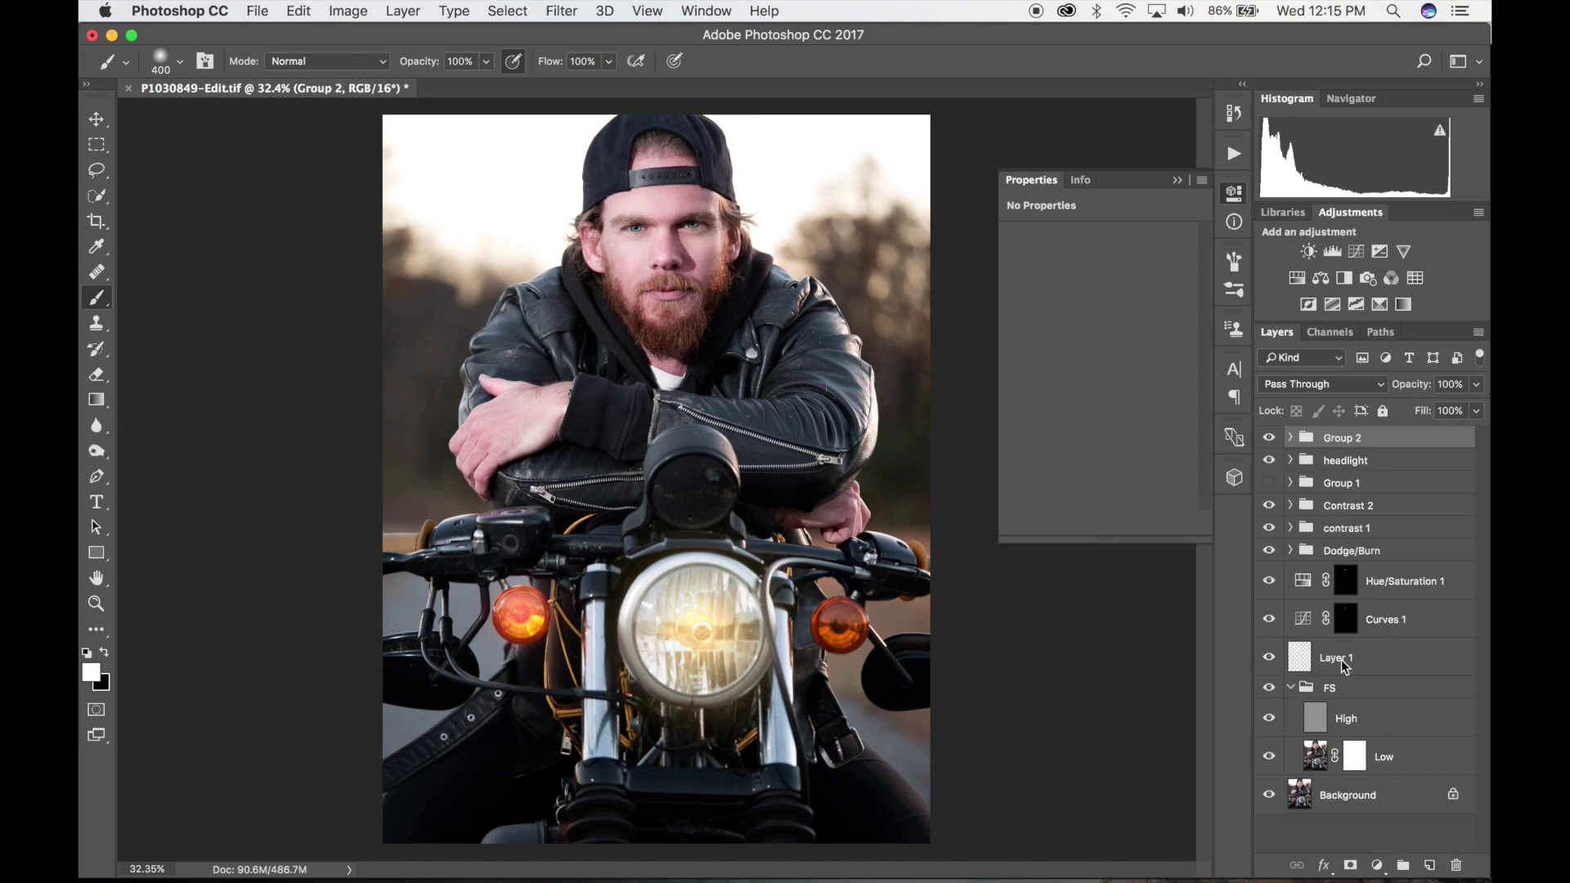
double_click(1338, 438)
text(left)
text( lgit)
text(ght)
key(Return)
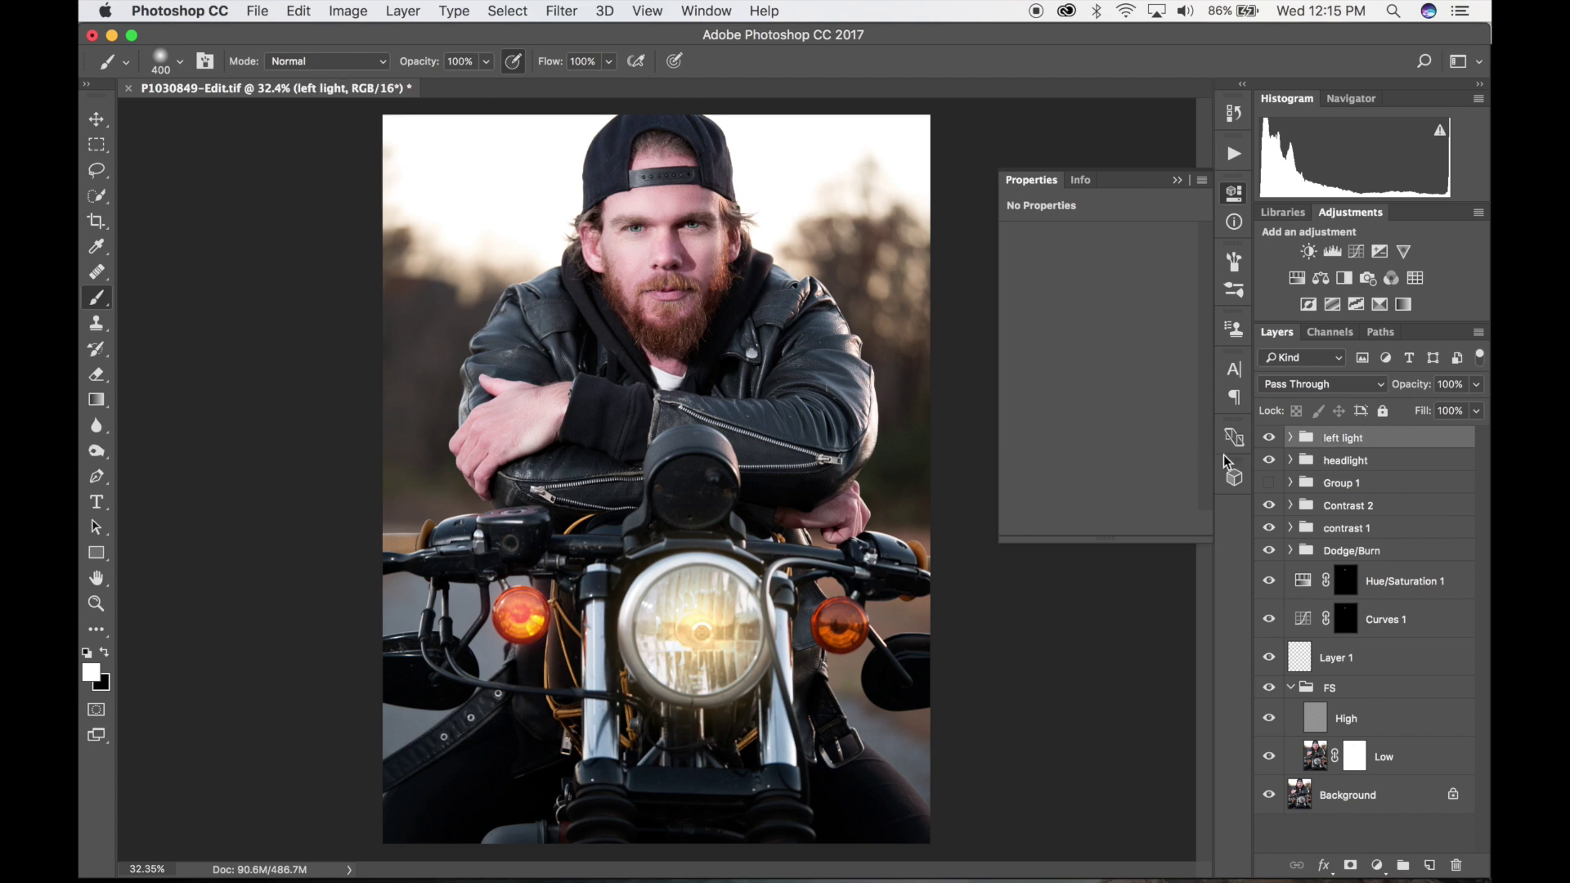
- Duplicate the left light group, move the copy onto the right turn signal, and name it 'right light'
drag(1394, 443, 1431, 864)
key(v)
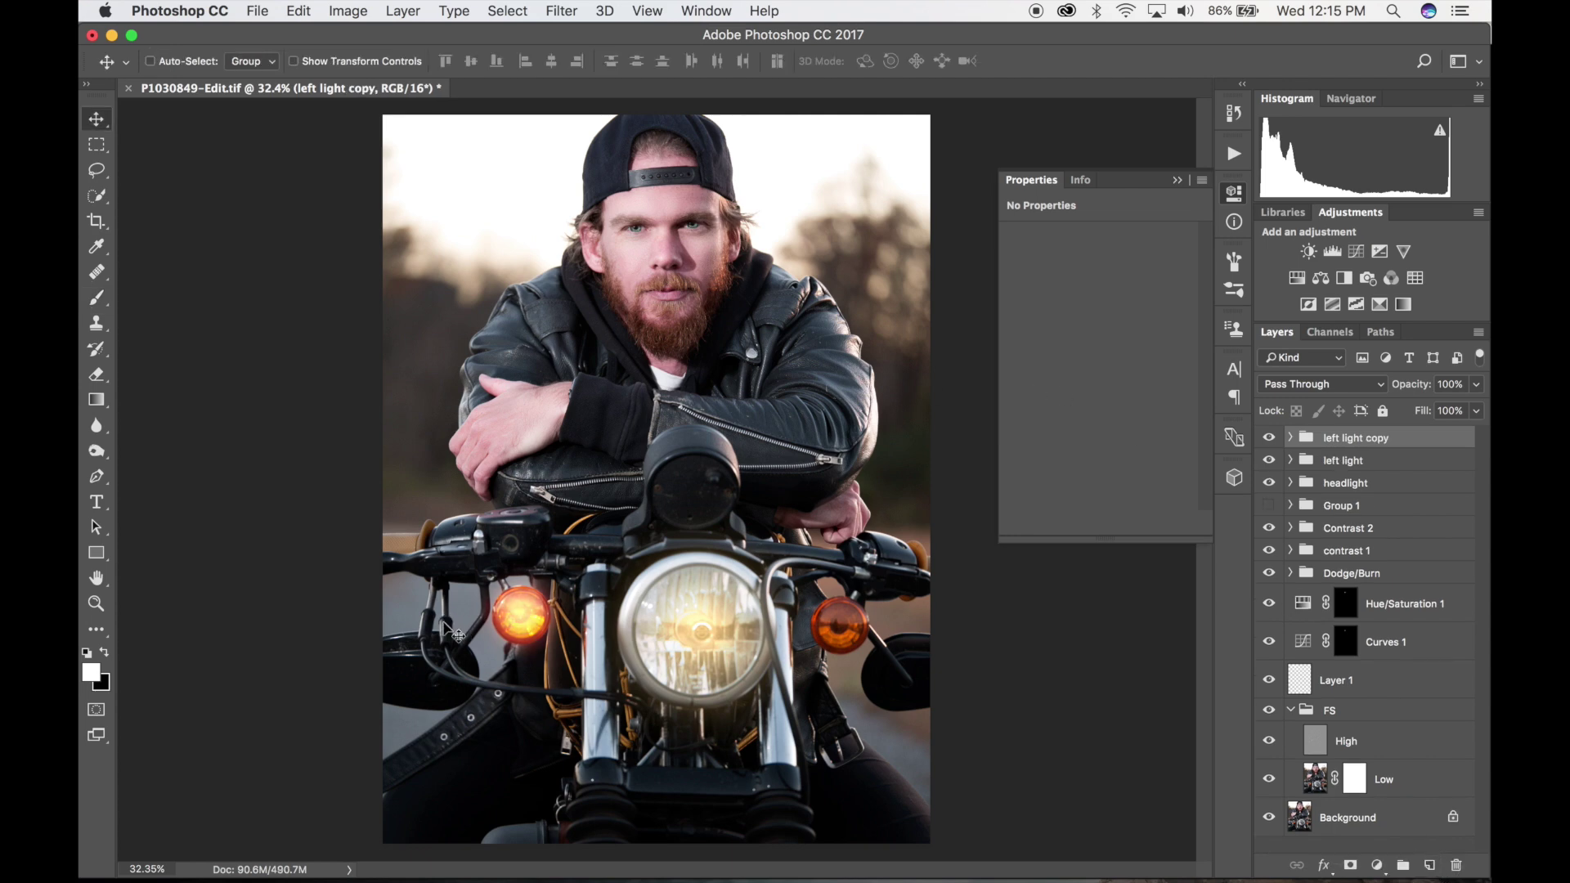
drag(491, 634, 830, 630)
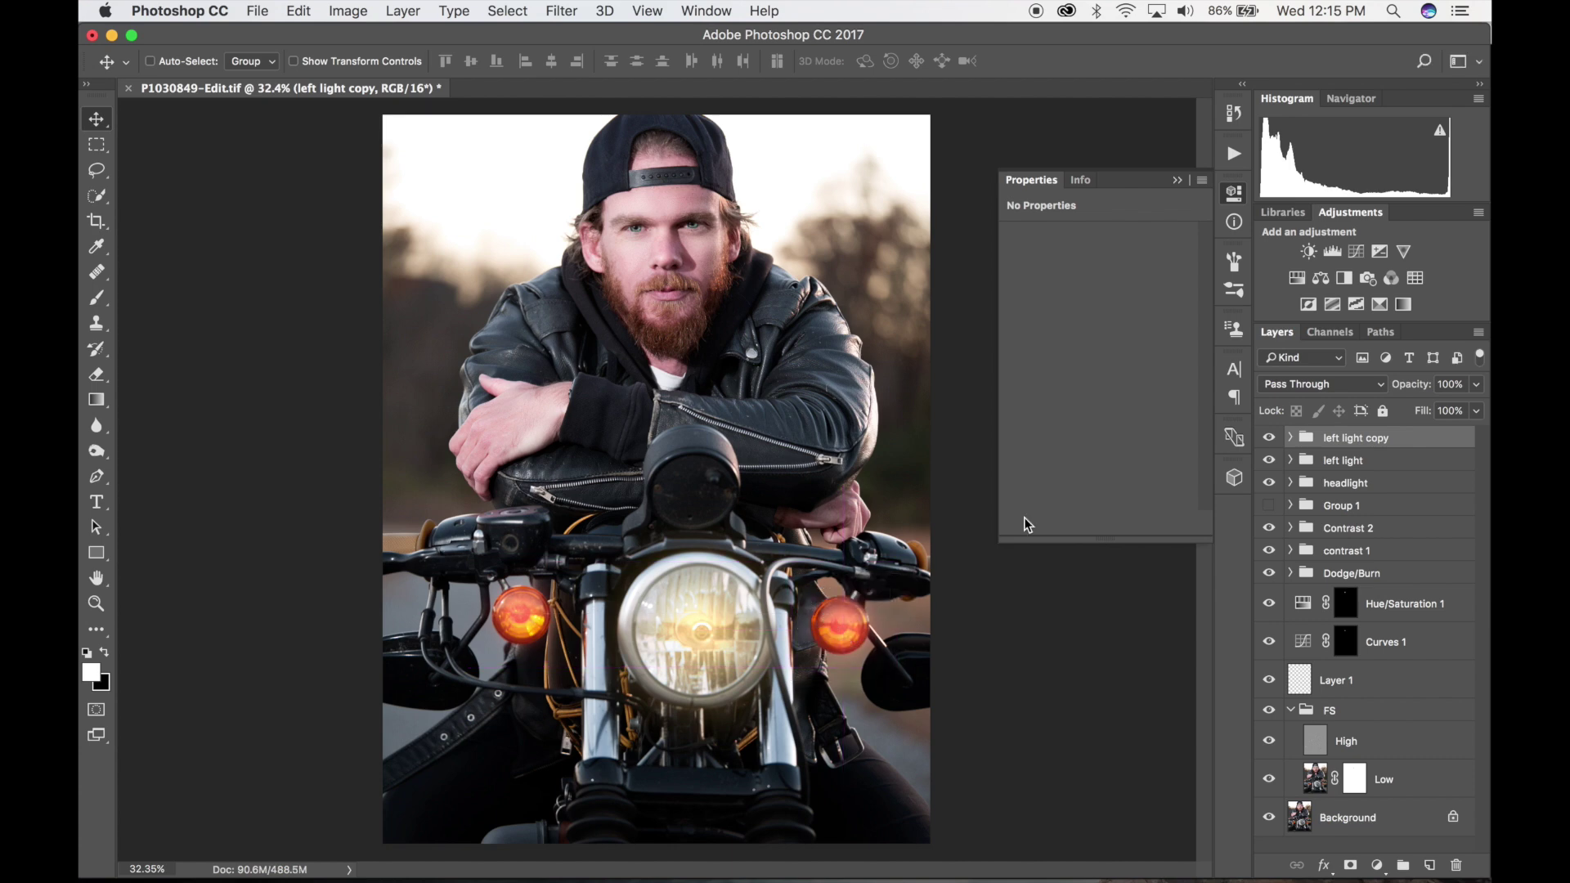
double_click(1350, 438)
text(right light)
key(Return)
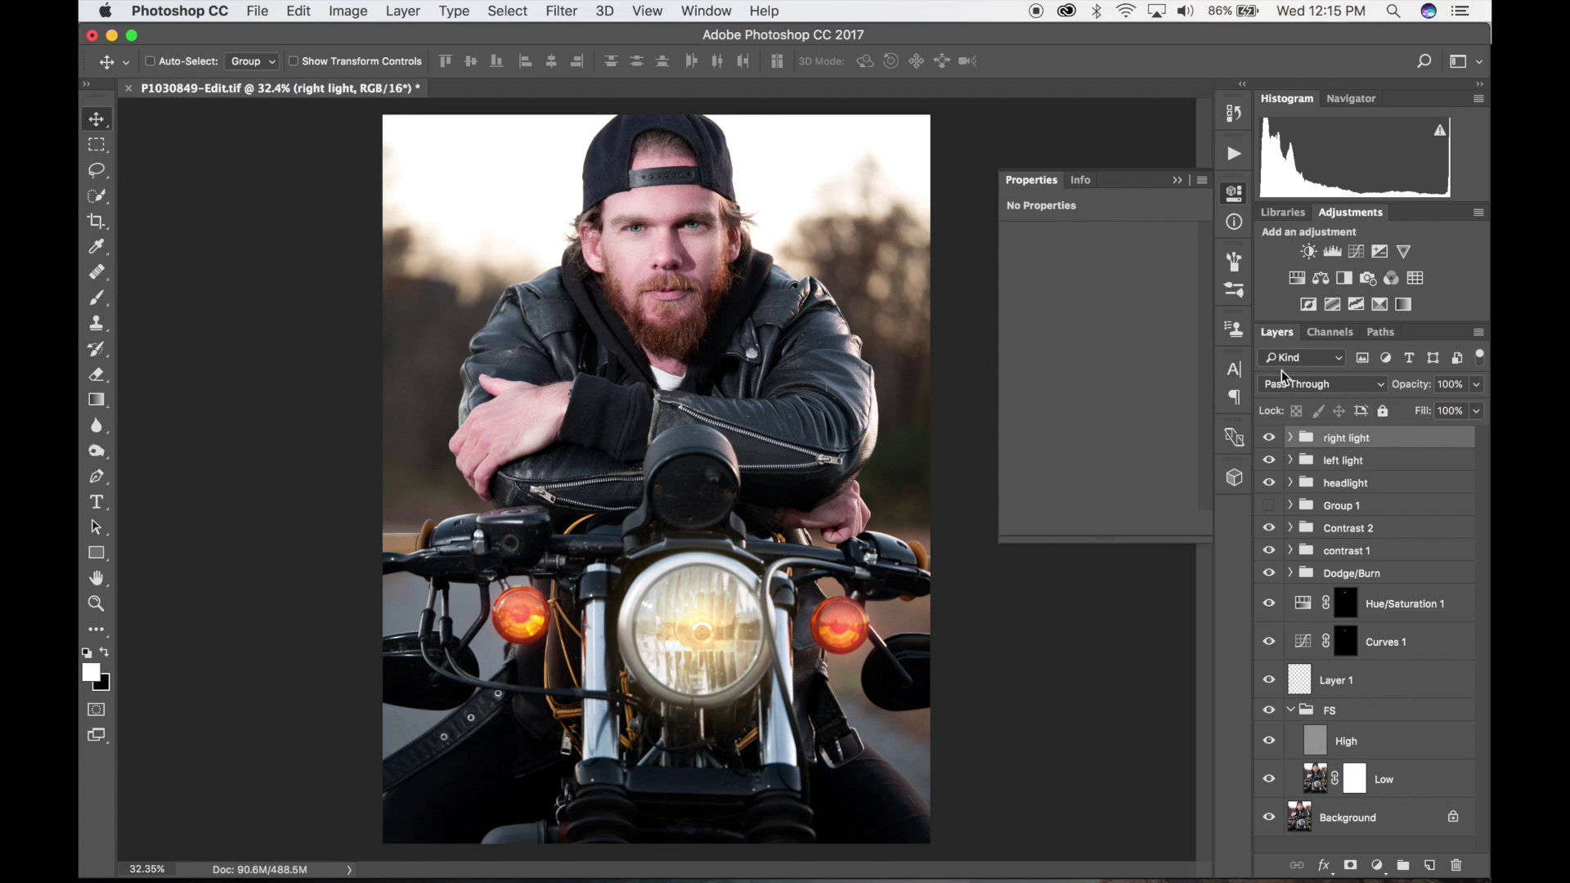